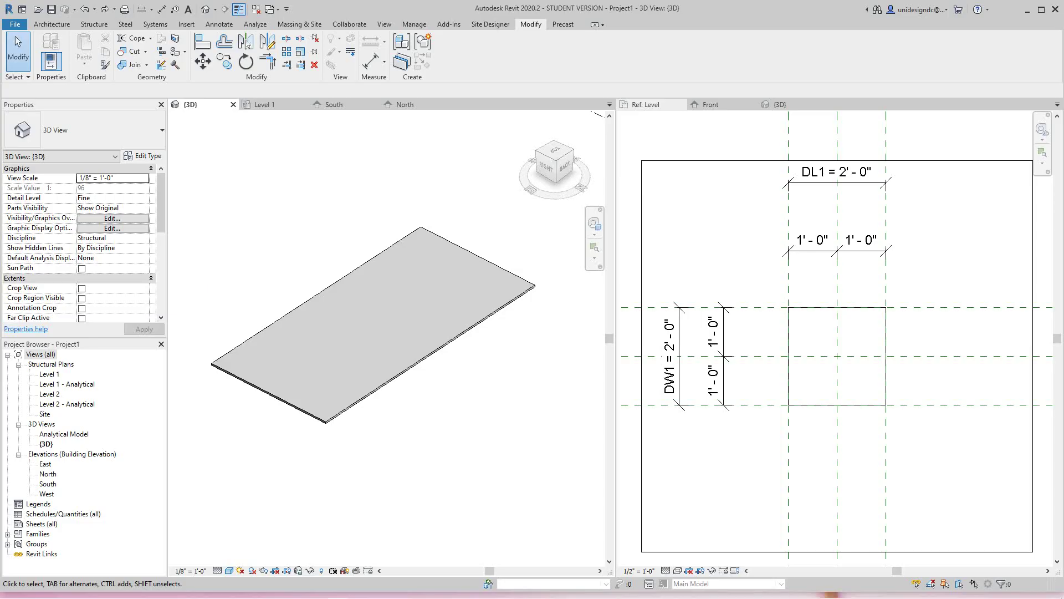
Examine the labelled DL1 and DW1 dimensions of the square opening in the family's reference level plan
scroll(837, 345, "up", 2)
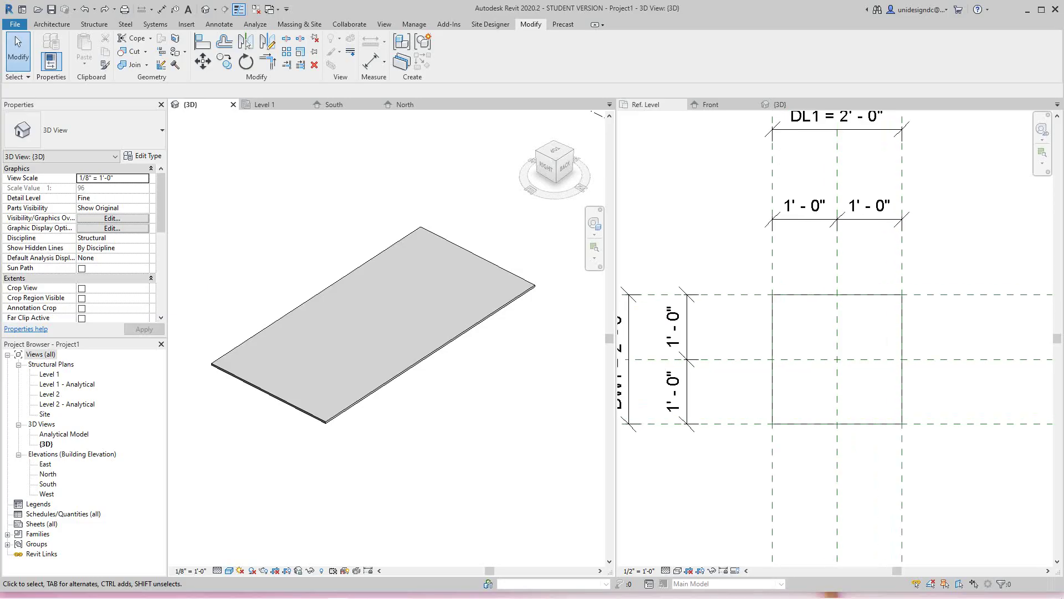
scroll(837, 346, "down", 3)
scroll(837, 347, "up", 2)
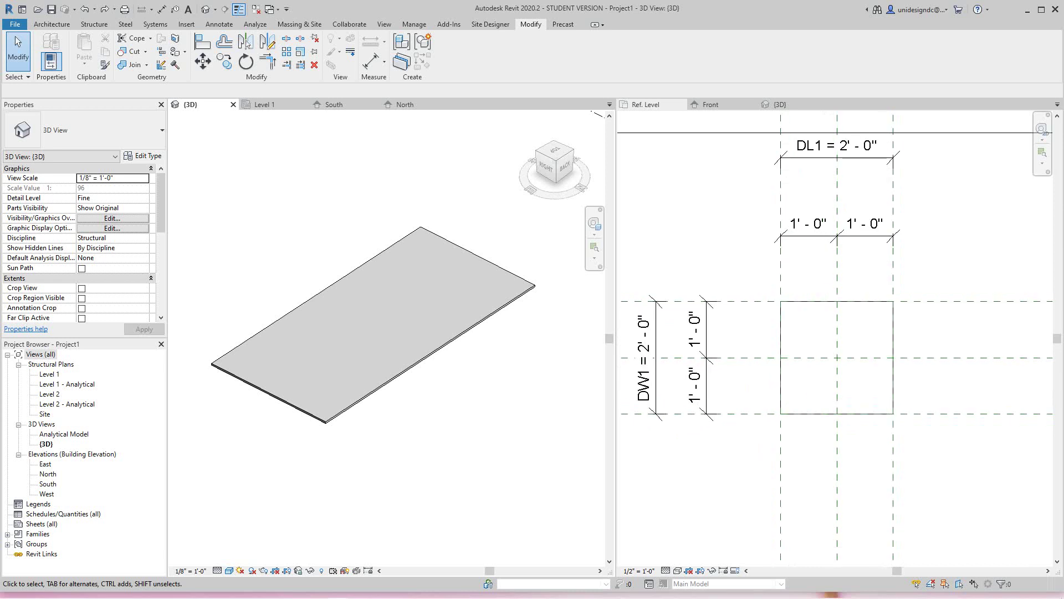
scroll(829, 347, "down", 2)
left_click(831, 346)
scroll(829, 346, "down", 1)
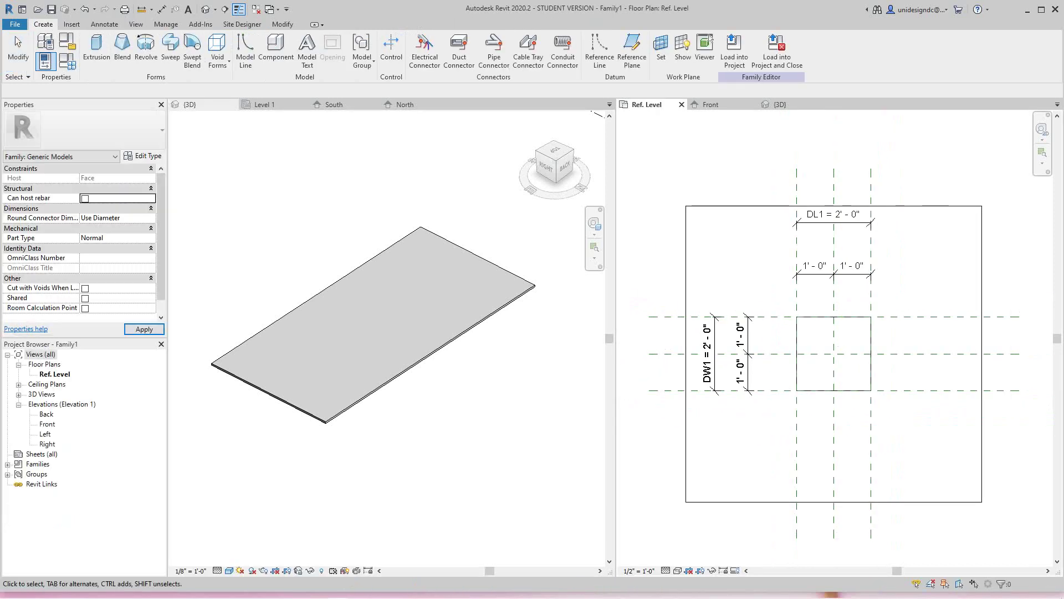
scroll(863, 420, "up", 3)
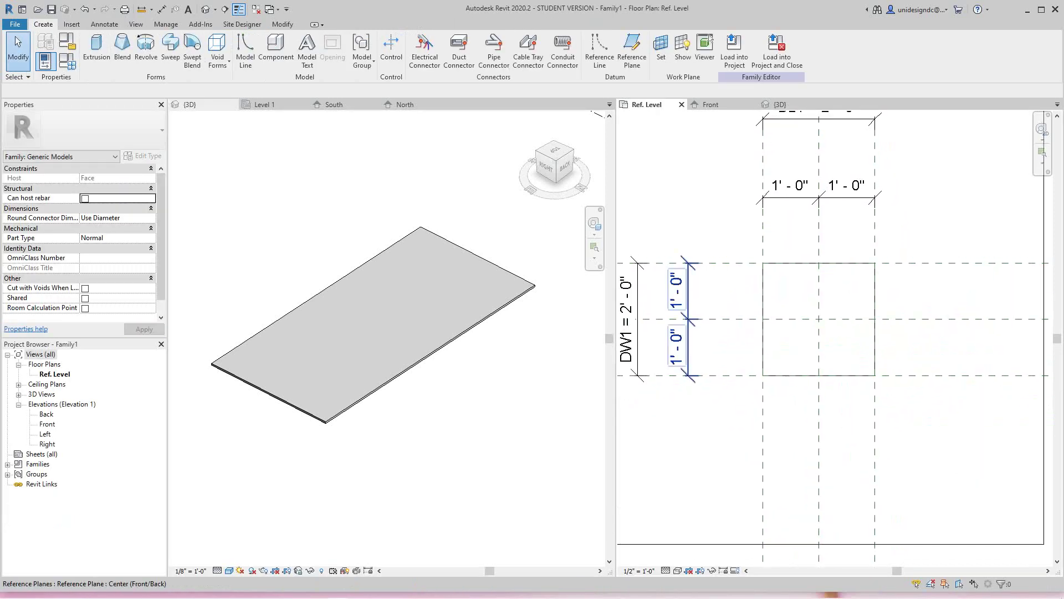
scroll(564, 330, "down", 1)
scroll(564, 330, "up", 2)
left_click(564, 330)
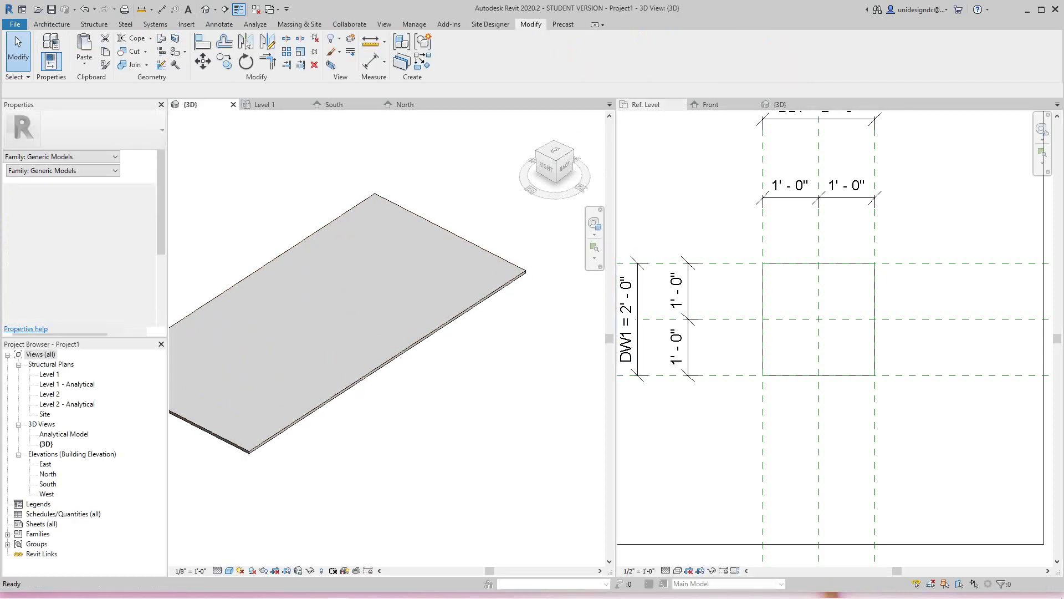
middle_click_drag(563, 330, 584, 357)
scroll(675, 344, "down", 1)
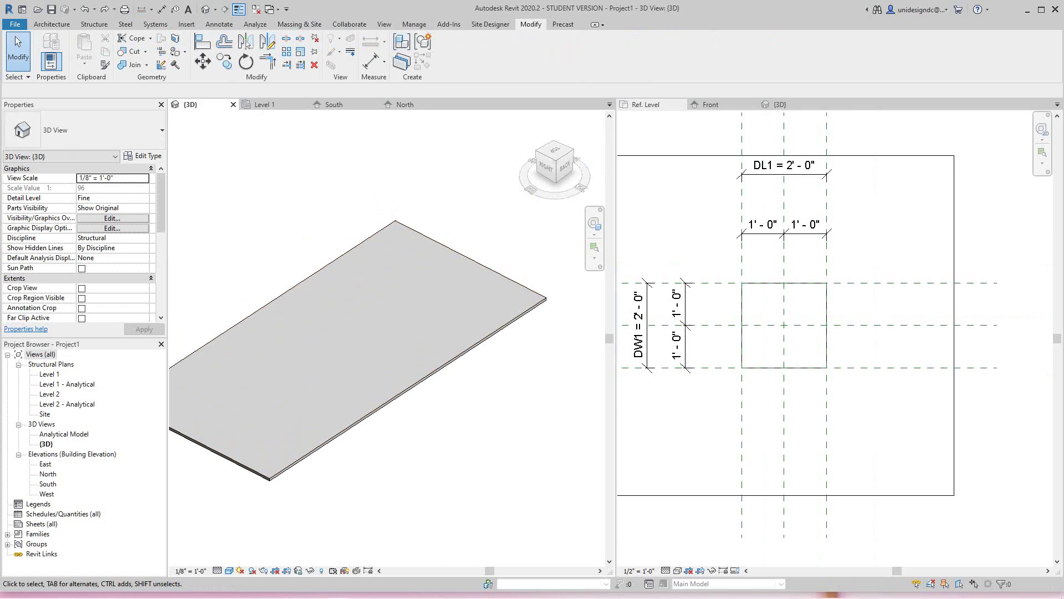
left_click(790, 167)
left_click(789, 167)
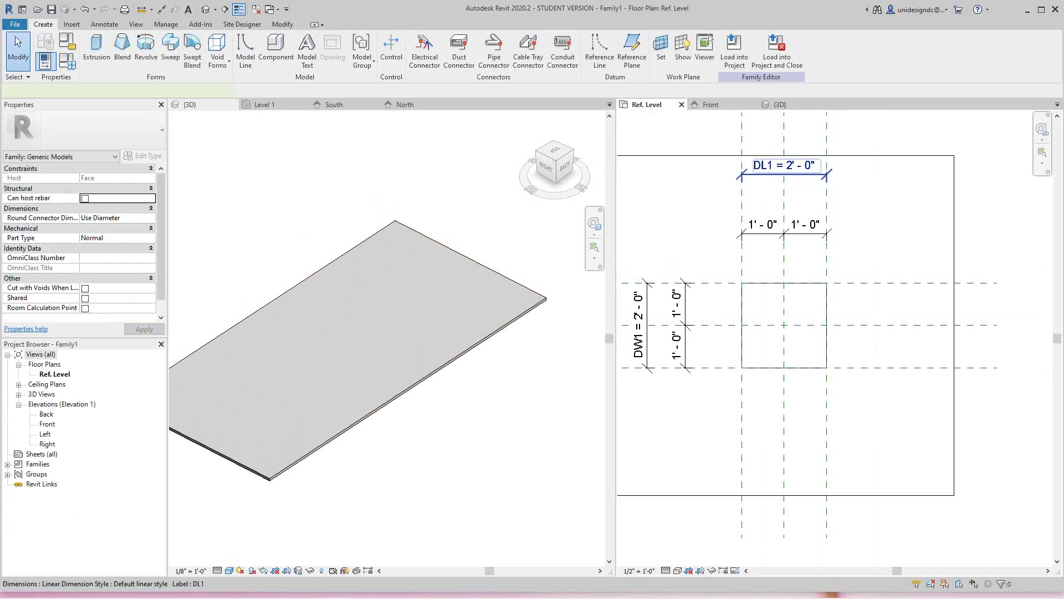
left_click(784, 166)
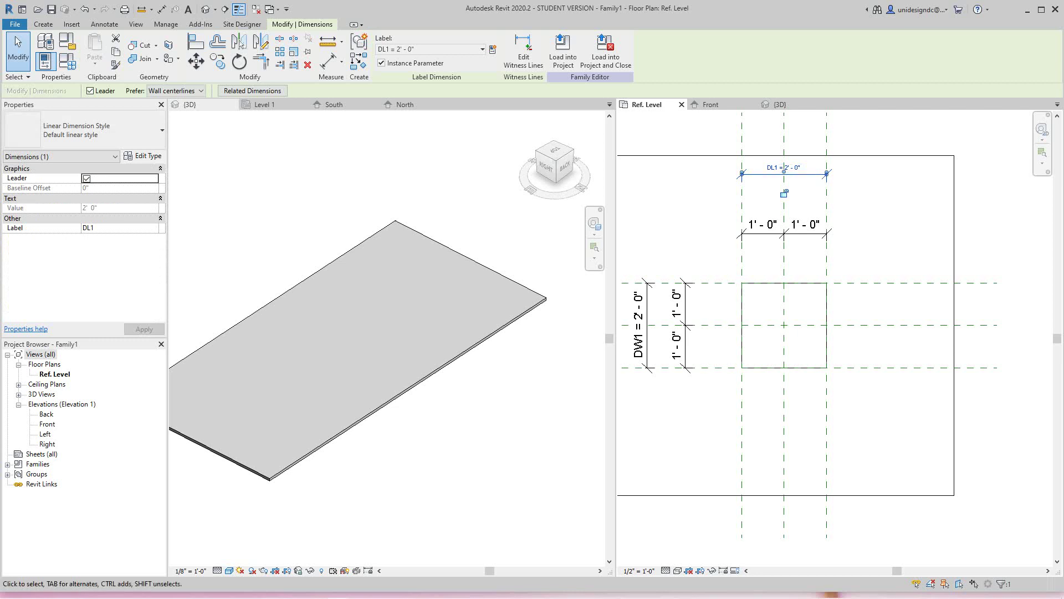
key("Escape")
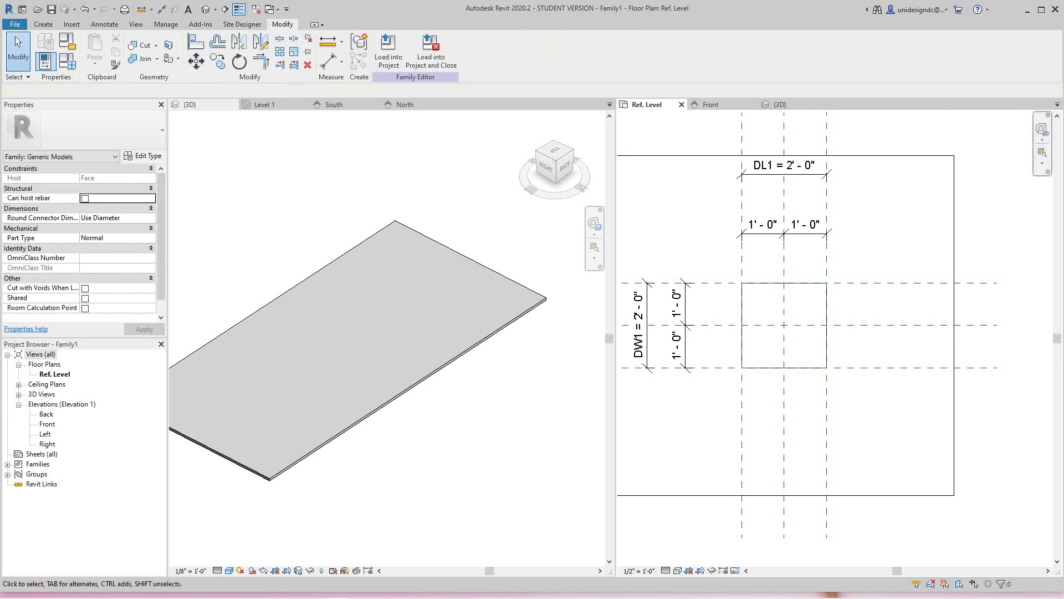
Load the opening family into the project, overwriting the existing version without its parameter values
scroll(896, 252, "down", 1)
middle_click_drag(896, 252, 898, 266)
left_click(388, 48)
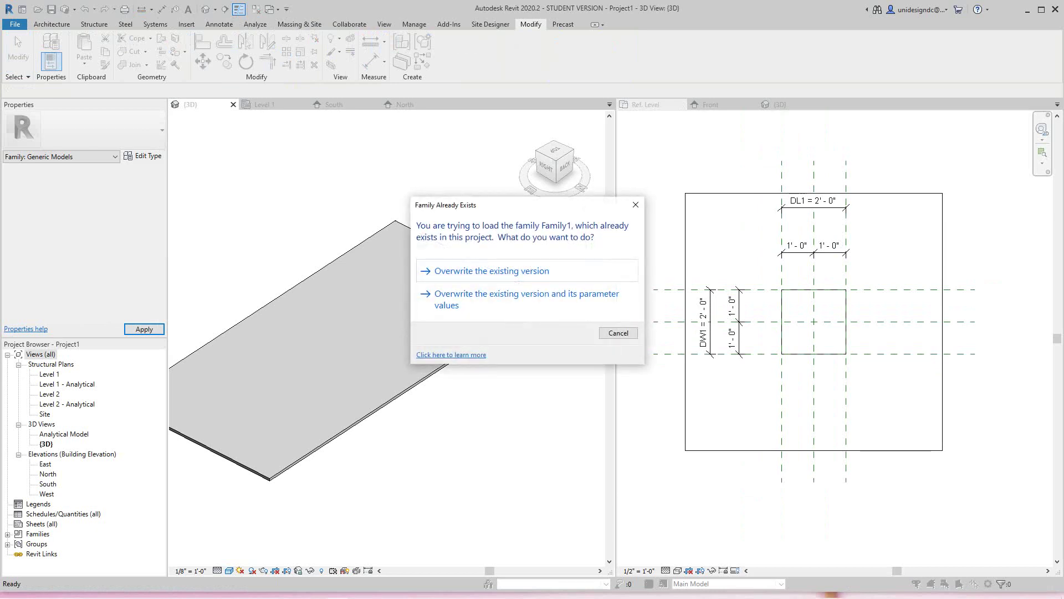
left_click(492, 271)
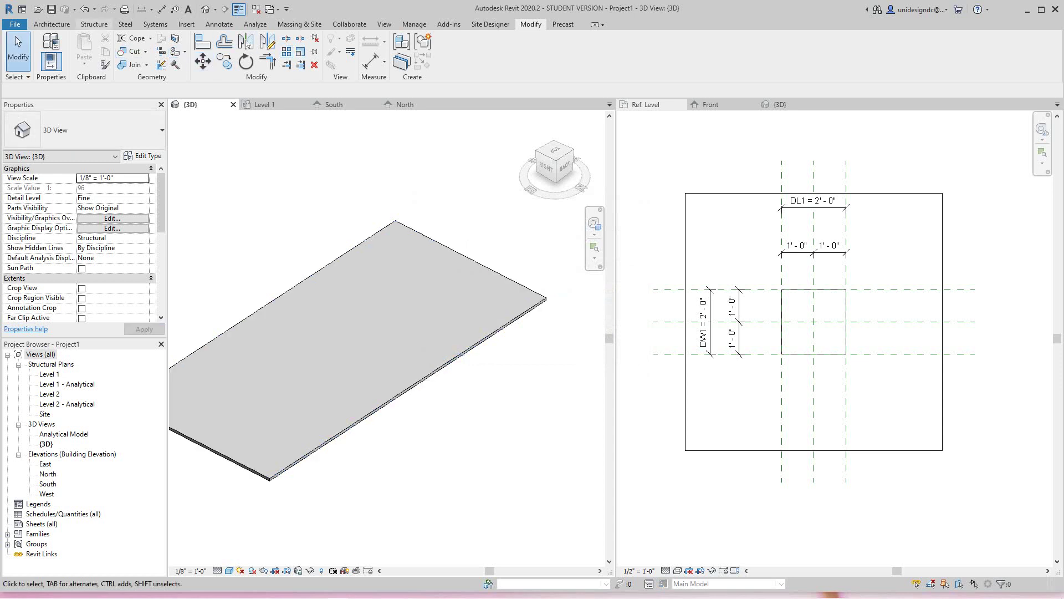
Place one Family1 component on the top face of the floor slab near its far corner, and end the placement
left_click(52, 24)
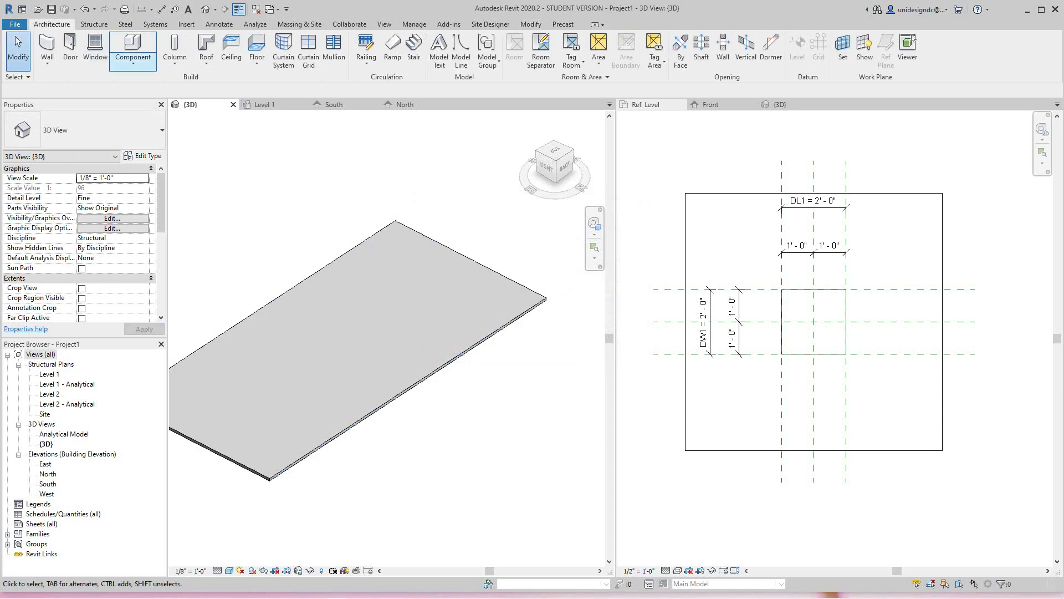
left_click(133, 59)
left_click(160, 83)
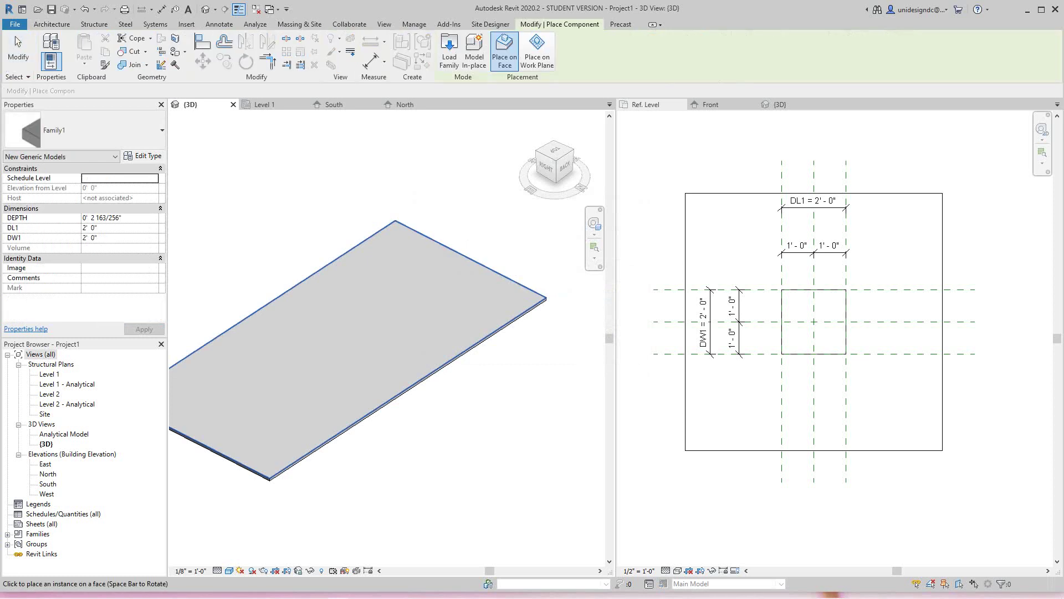
scroll(404, 245, "up", 5)
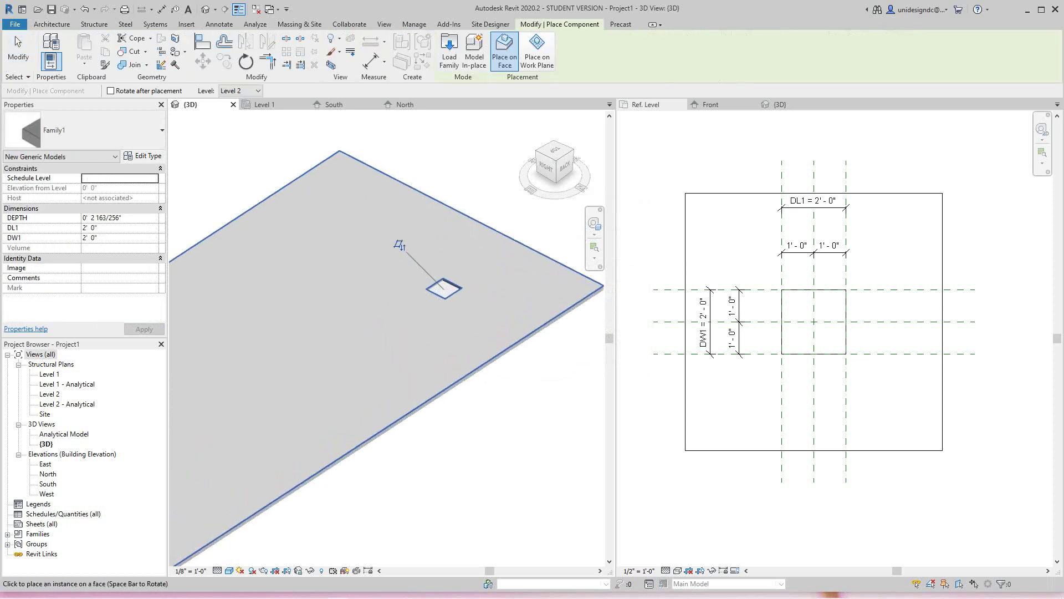
scroll(384, 218, "down", 5)
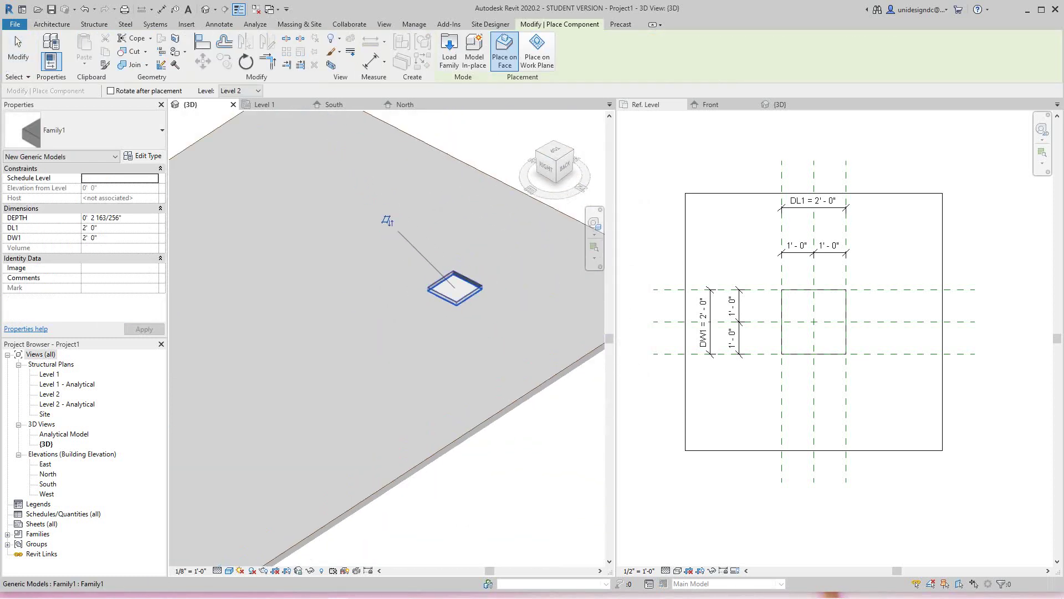
scroll(472, 184, "down", 1)
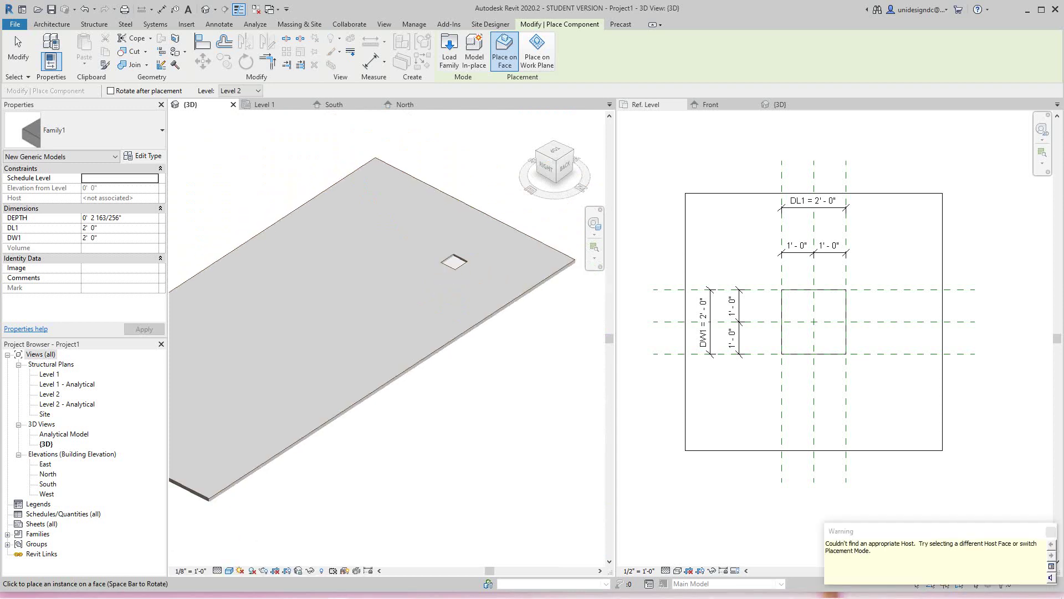
right_click(465, 133)
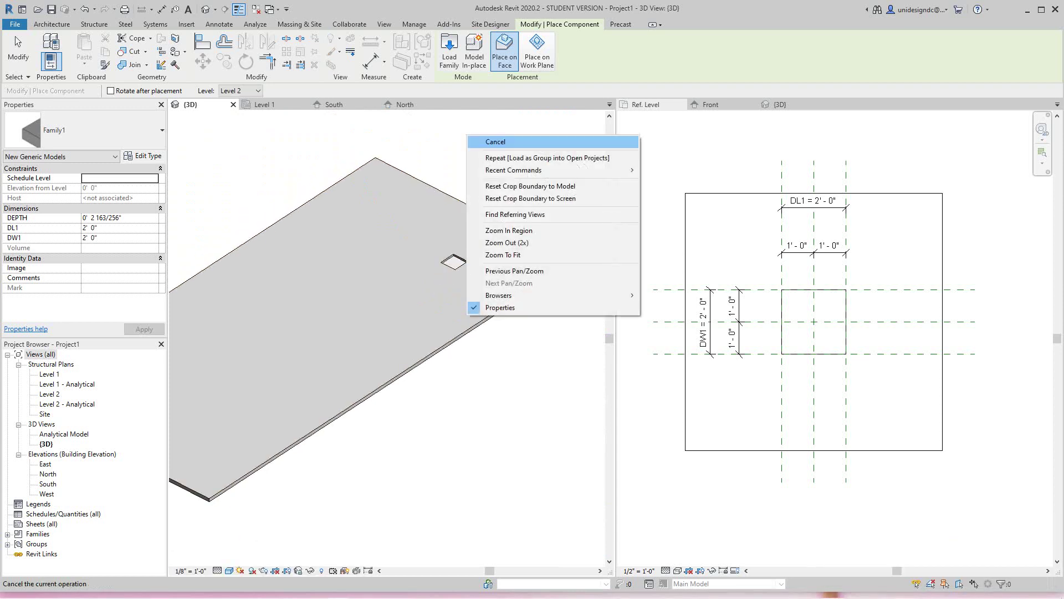
left_click(477, 142)
Set the DEPTH of the placed Family1 opening to 1" and deselect it
scroll(463, 254, "up", 2)
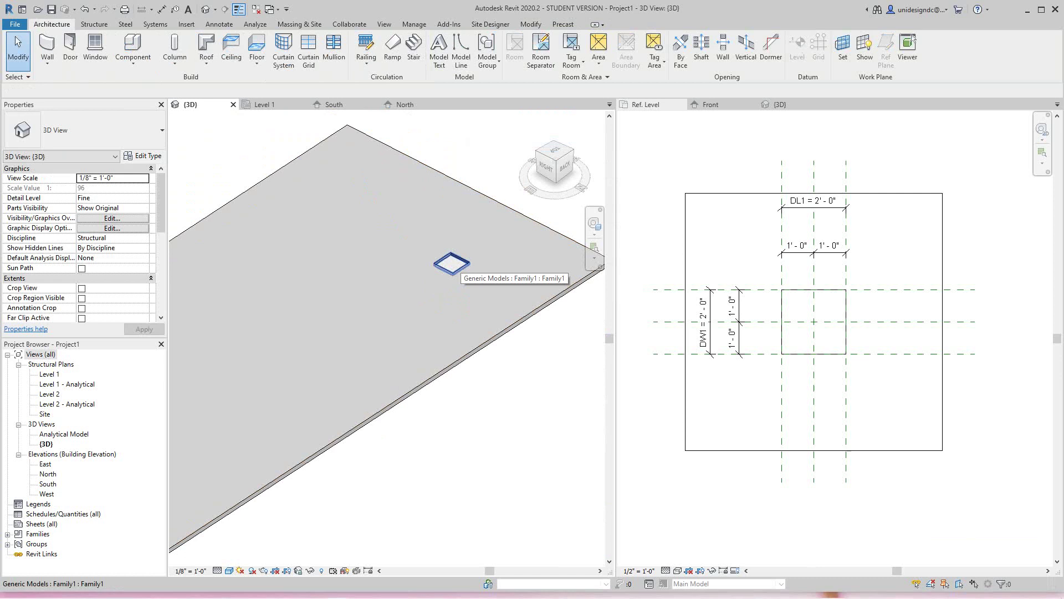
left_click(458, 265)
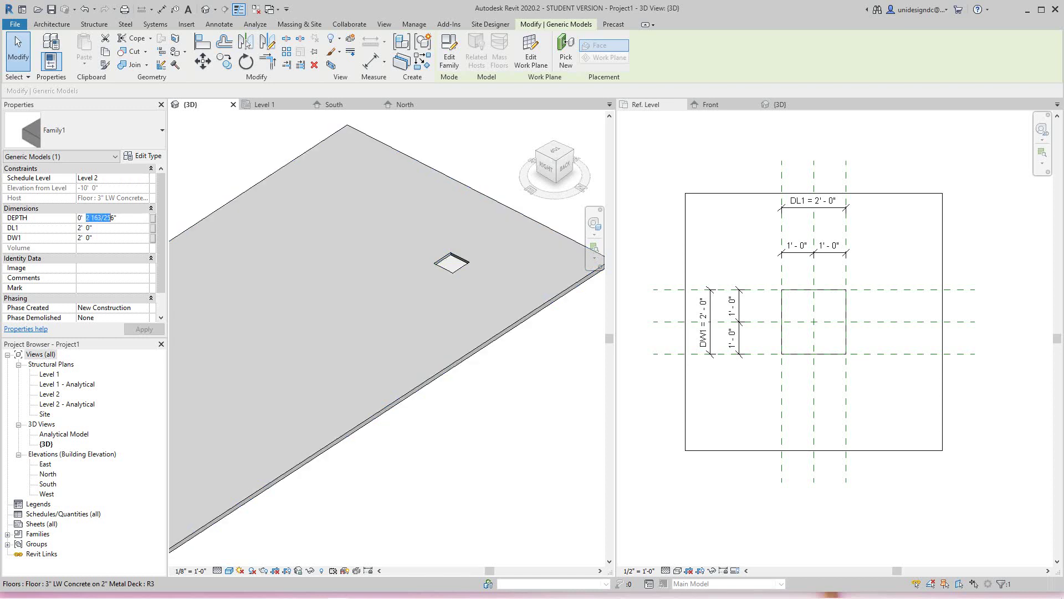
type("1")
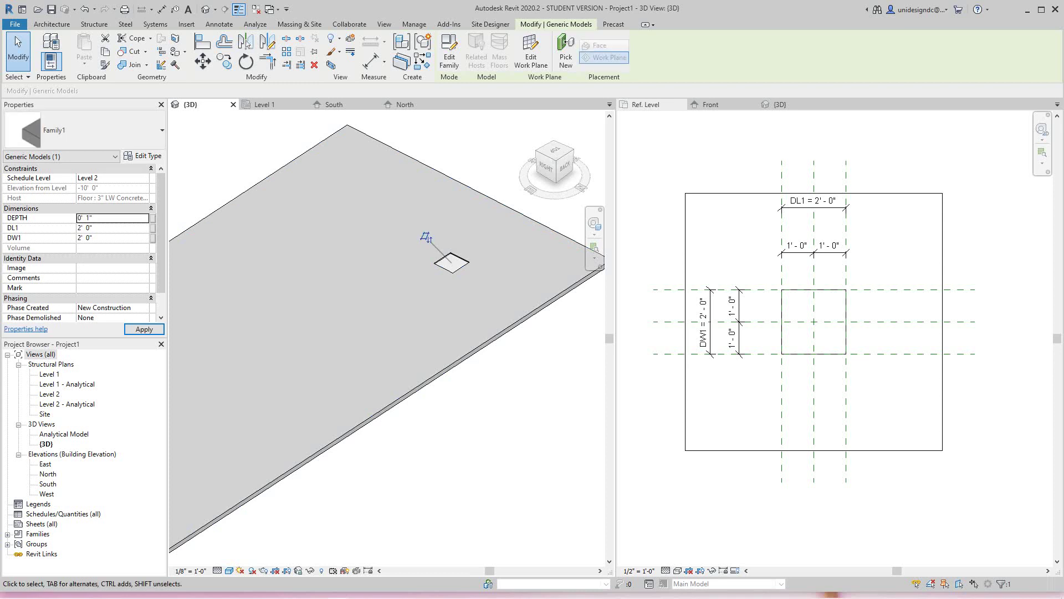
key("Escape")
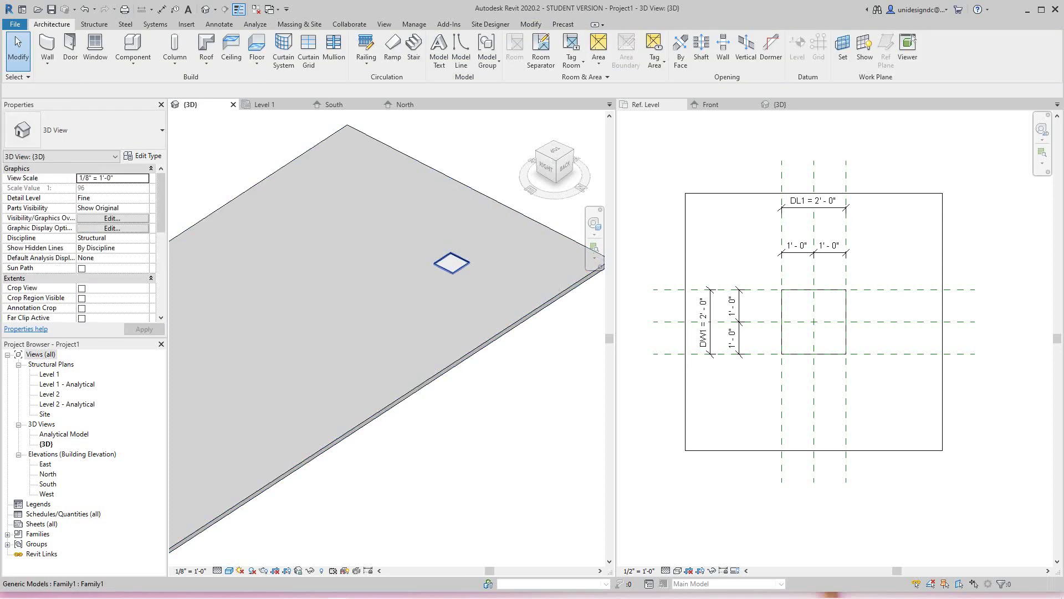
Set the placed Family1 opening's DL1 to 5' 0" and DW1 to 10' 0"
left_click(443, 259)
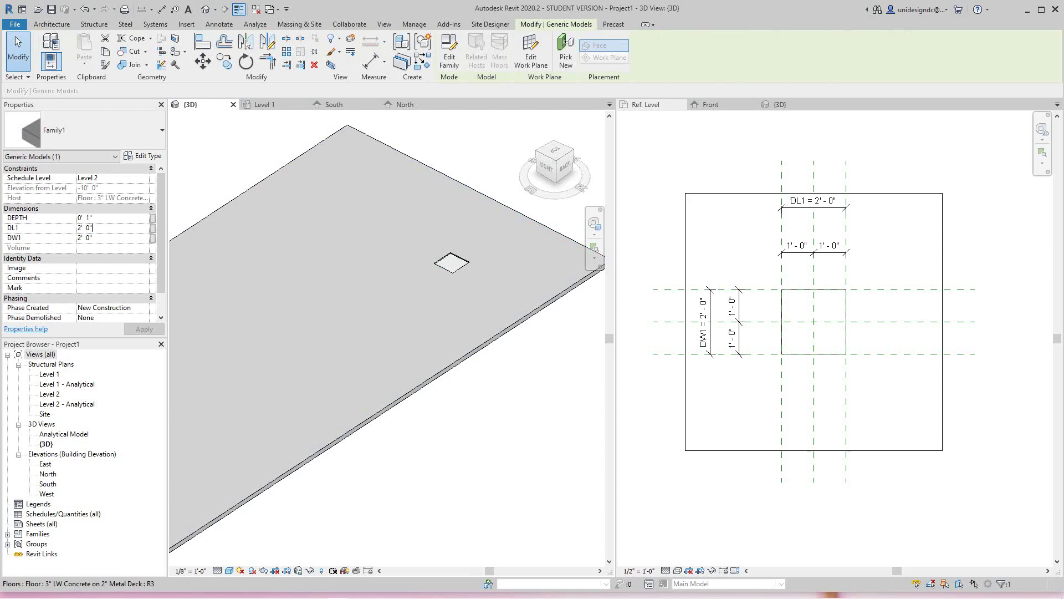
left_click(85, 228)
type("5")
key("Tab")
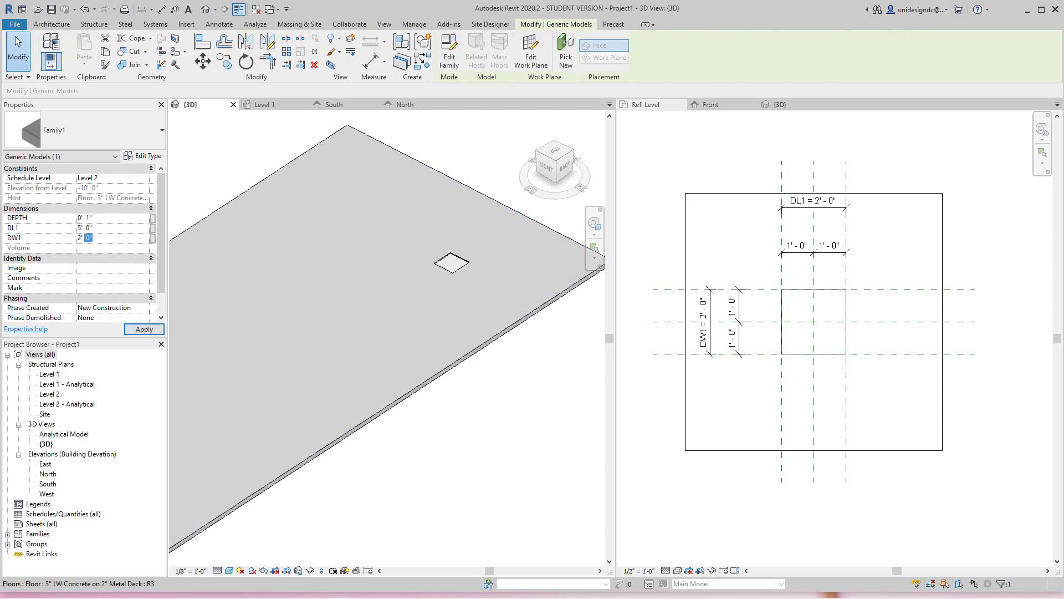
type("10")
key("Return")
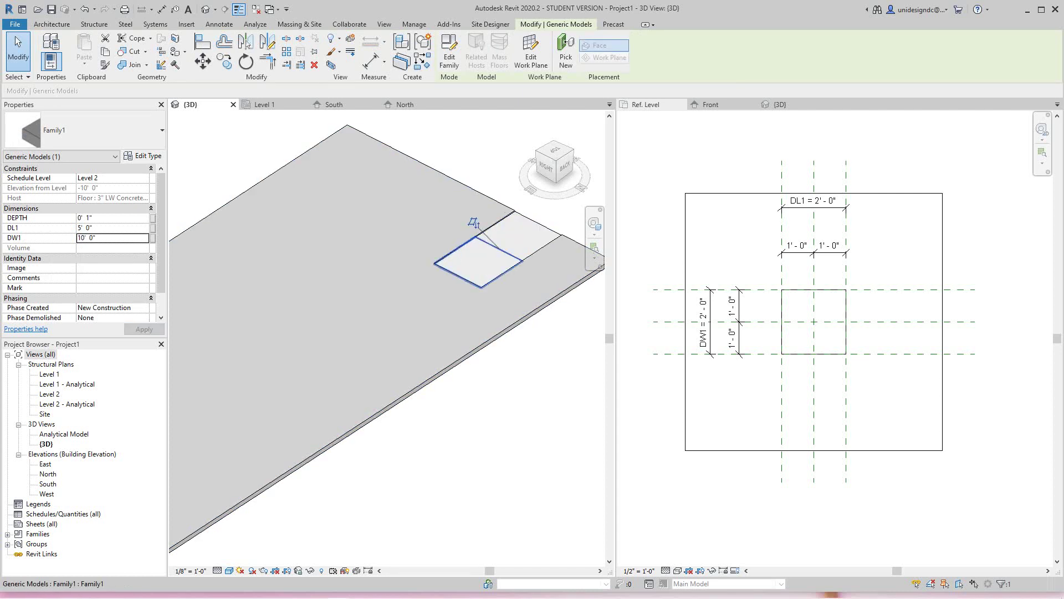
scroll(491, 245, "down", 2)
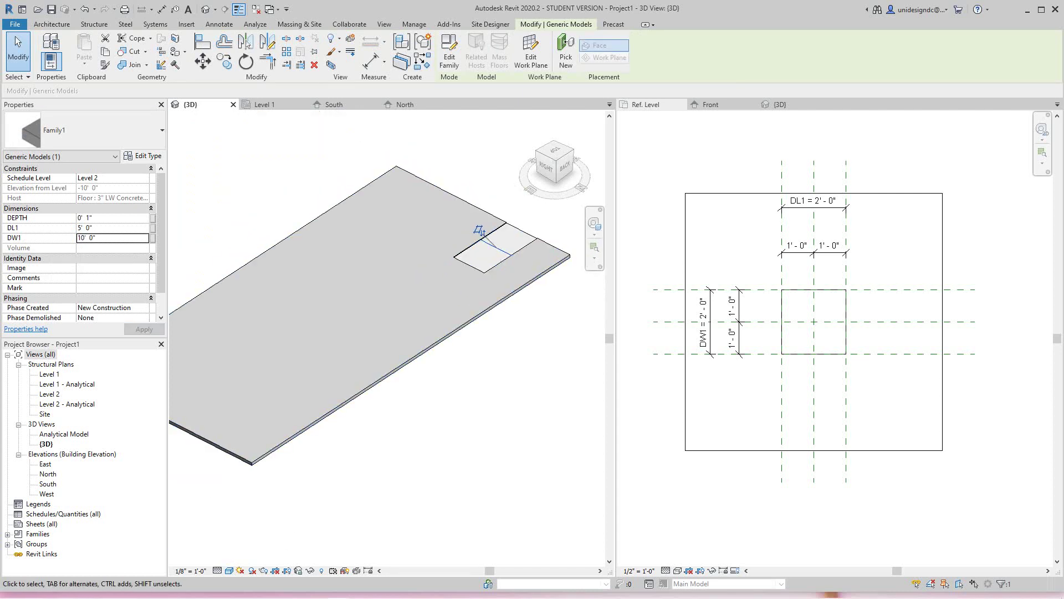
Undo the DL1 and DW1 size changes on the floor opening
key("ctrl+z")
key("ctrl+z")
scroll(357, 168, "down", 1)
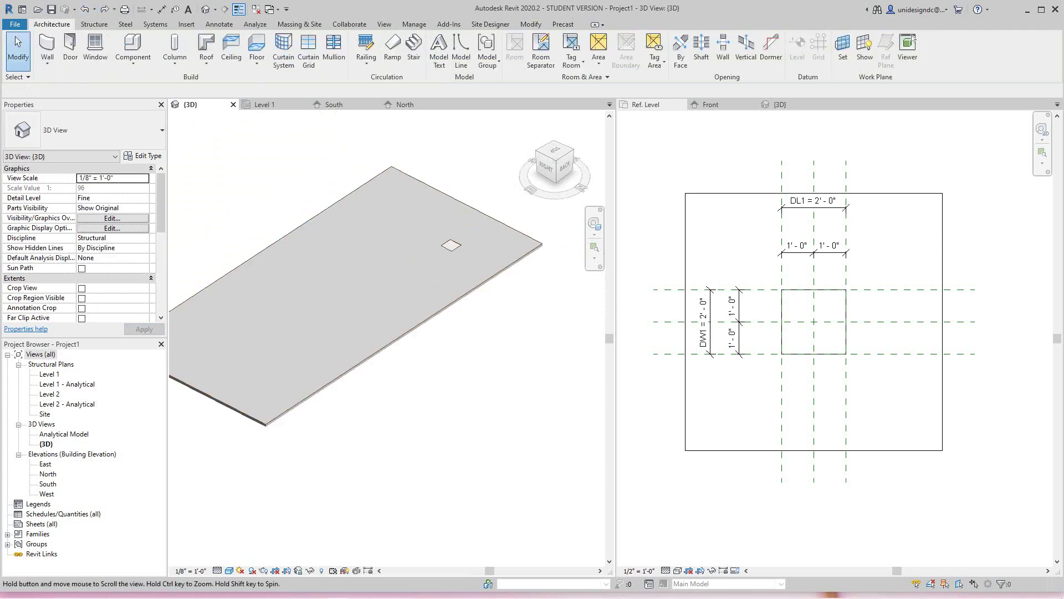
middle_click_drag(357, 168, 383, 171)
middle_click_drag(406, 260, 415, 253)
scroll(419, 254, "up", 3)
scroll(419, 254, "down", 3)
scroll(426, 277, "down", 3)
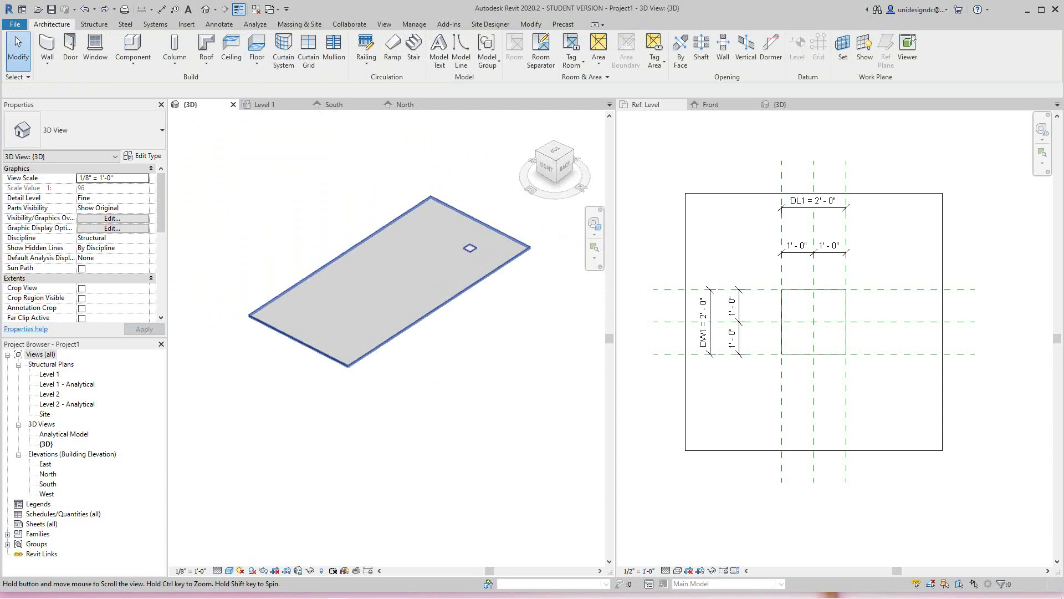
scroll(447, 280, "up", 3)
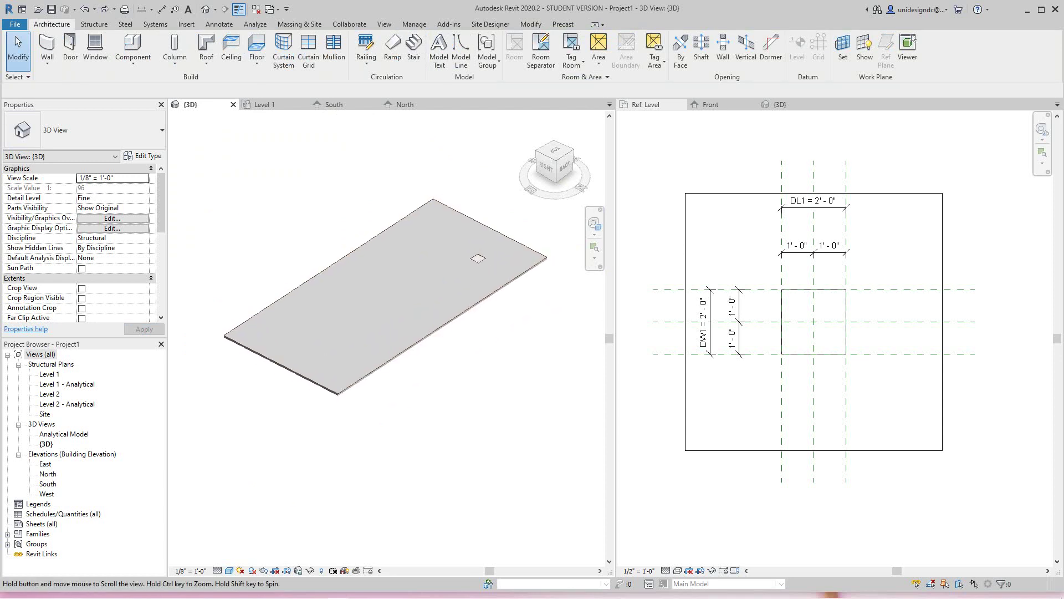
scroll(501, 189, "up", 2)
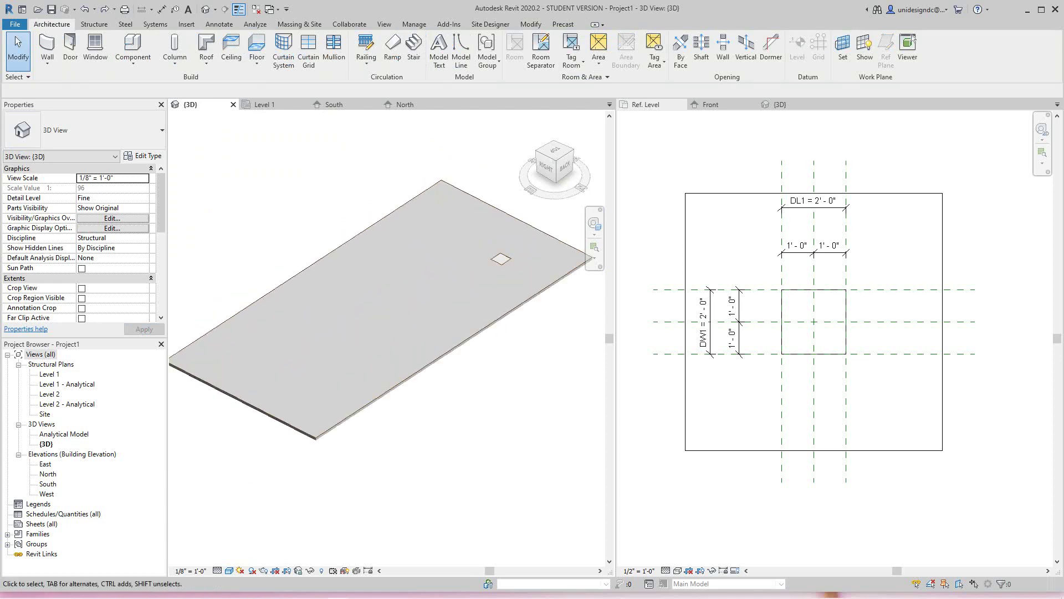
middle_click_drag(501, 190, 520, 189)
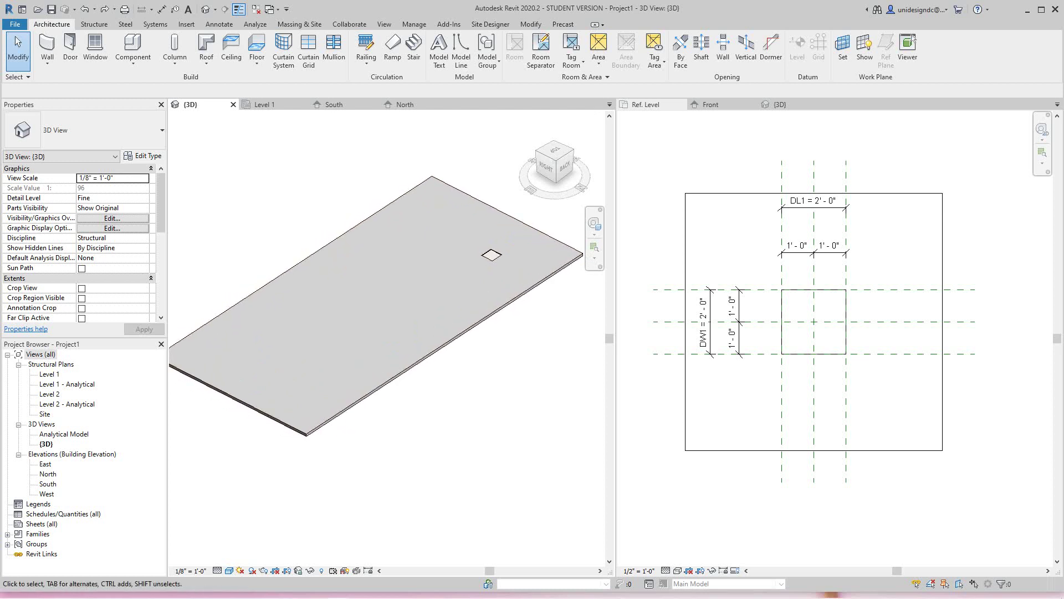
Start an in-place component in the Floors category, accepting the suggested name Floors 1
left_click(133, 62)
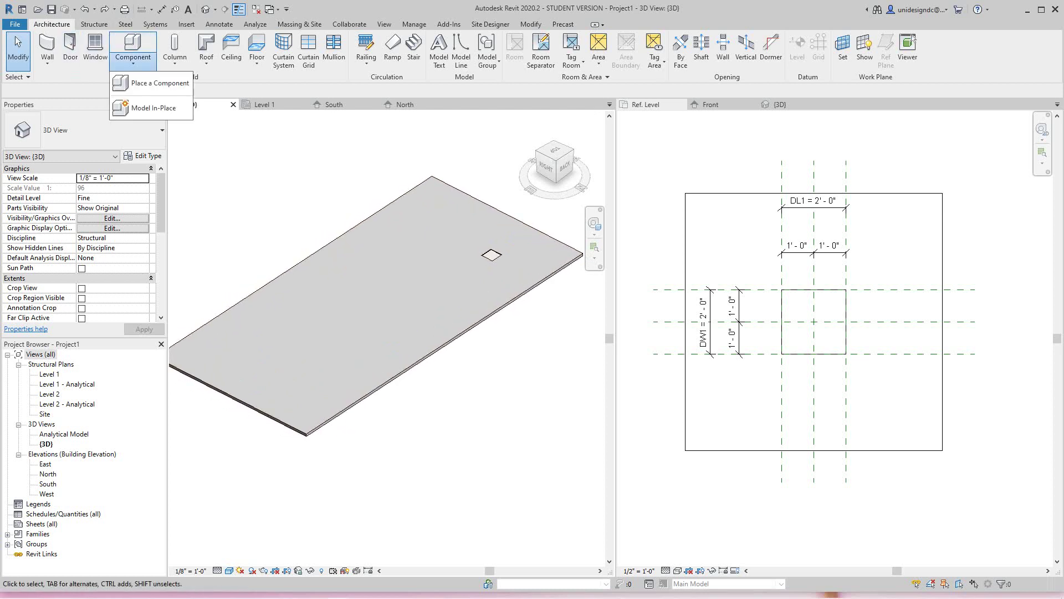
left_click(153, 108)
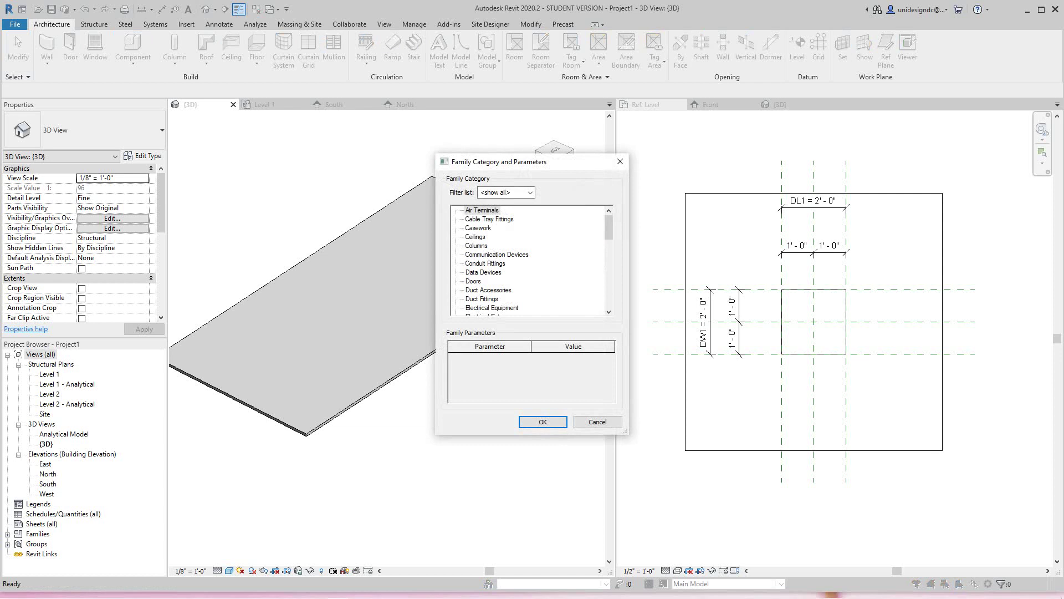
scroll(532, 259, "down", 2)
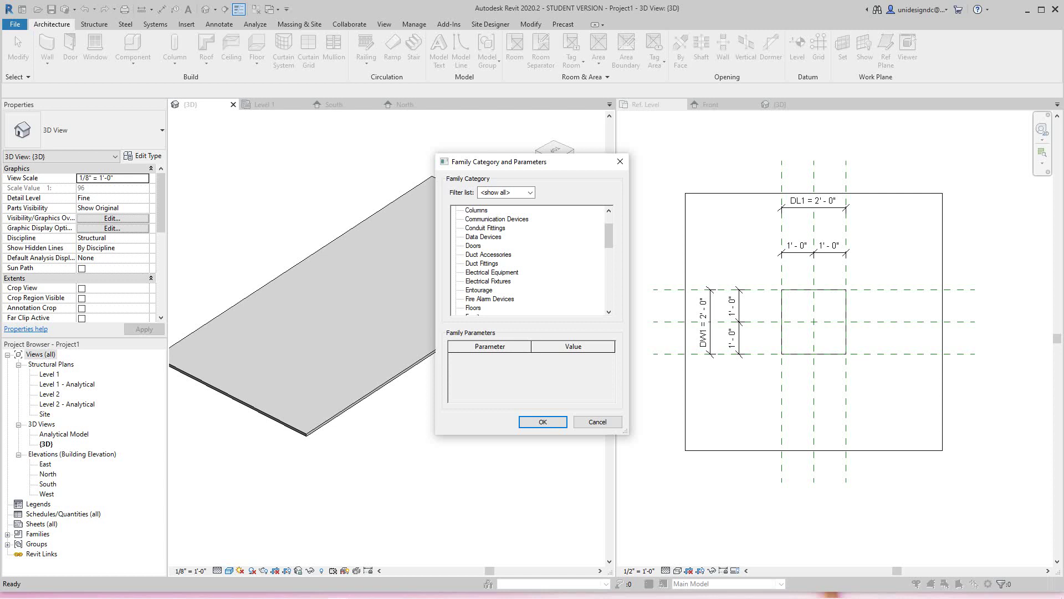
scroll(532, 259, "down", 3)
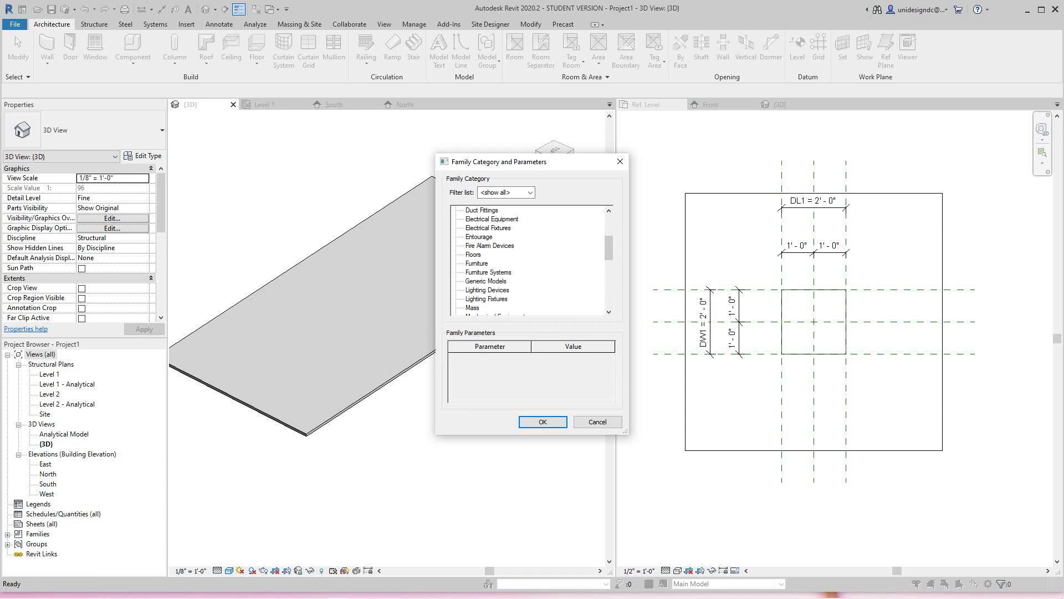
scroll(532, 259, "down", 1)
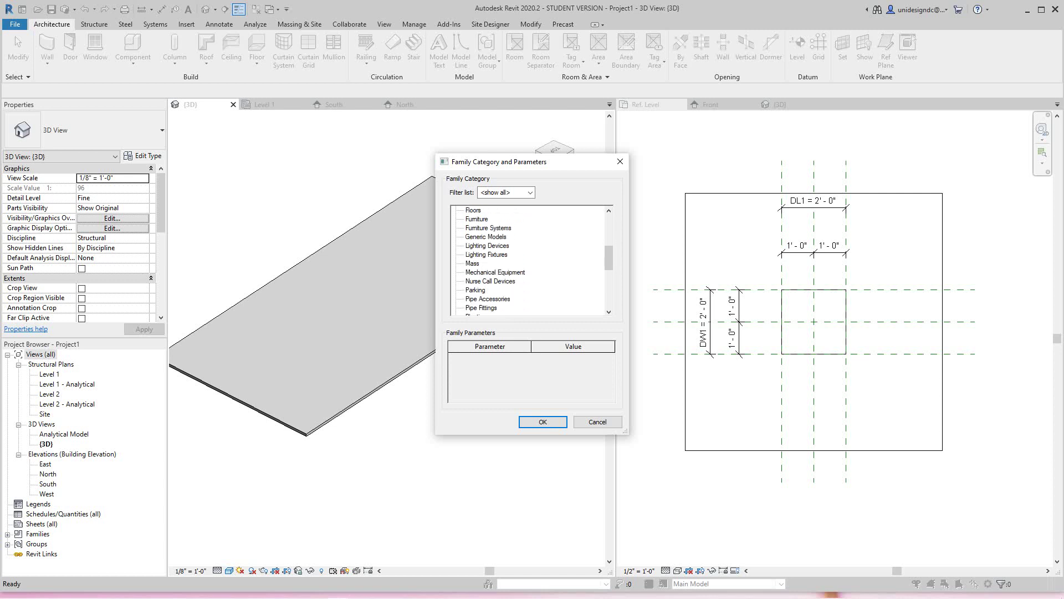
left_click(473, 228)
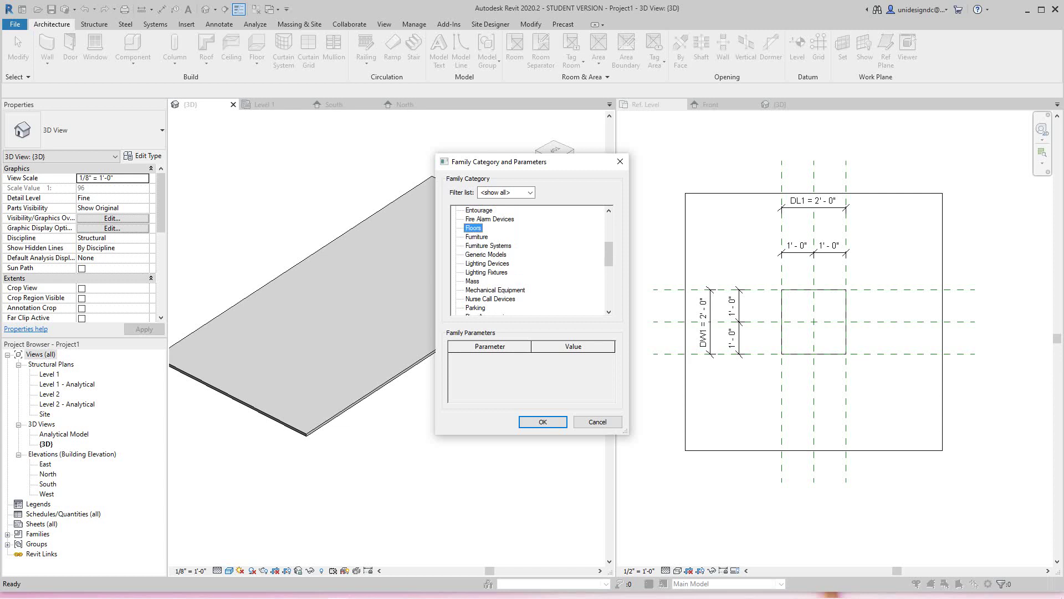
left_click(542, 422)
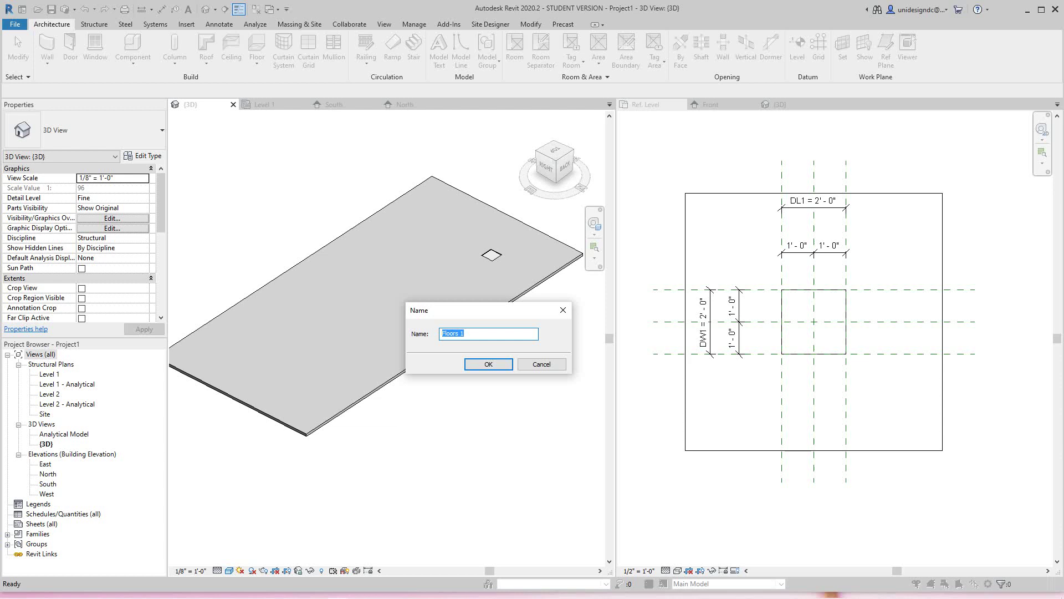
left_click(488, 364)
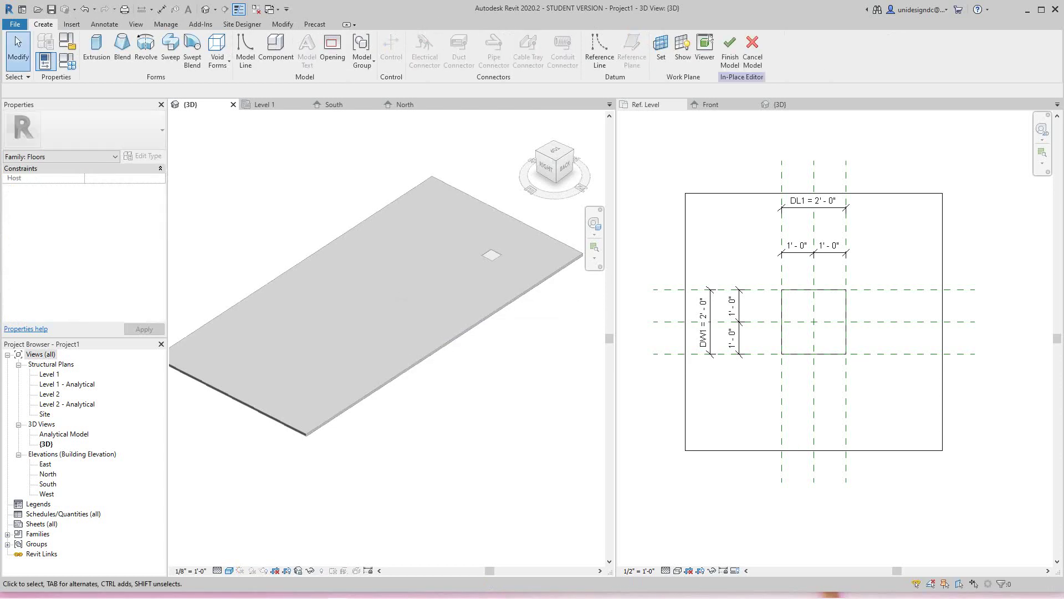
Start a void extrusion in the in-place floor and set its Extrusion End to 1"
left_click(217, 55)
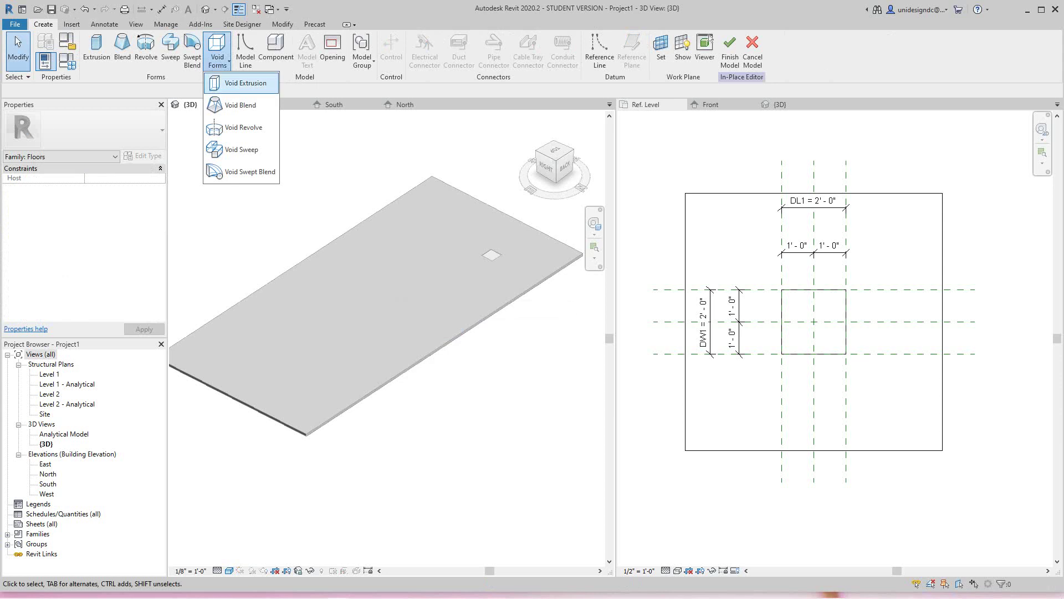
left_click(244, 84)
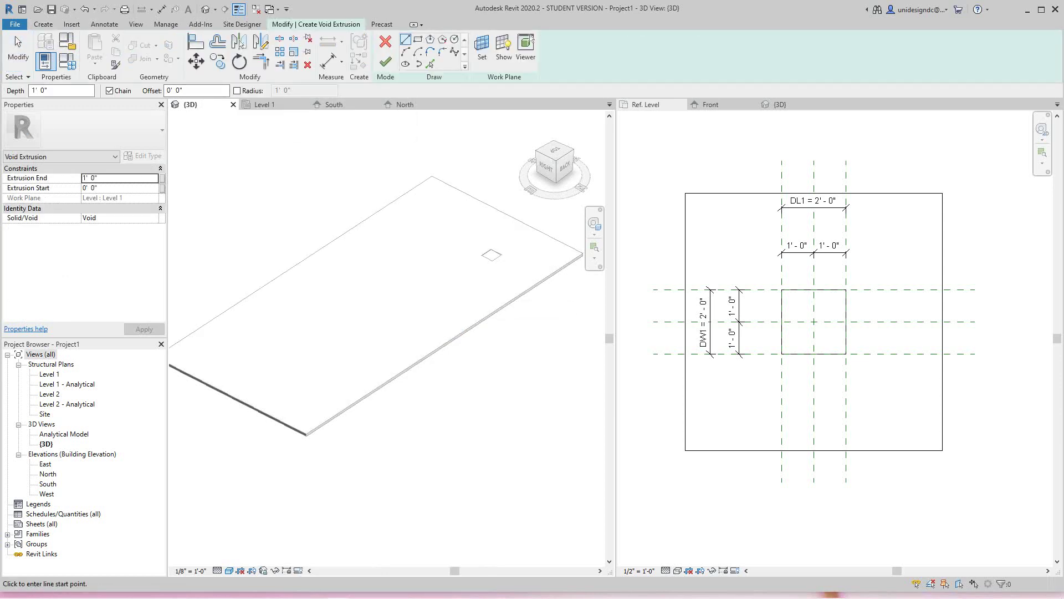
left_click_drag(95, 178, 82, 177)
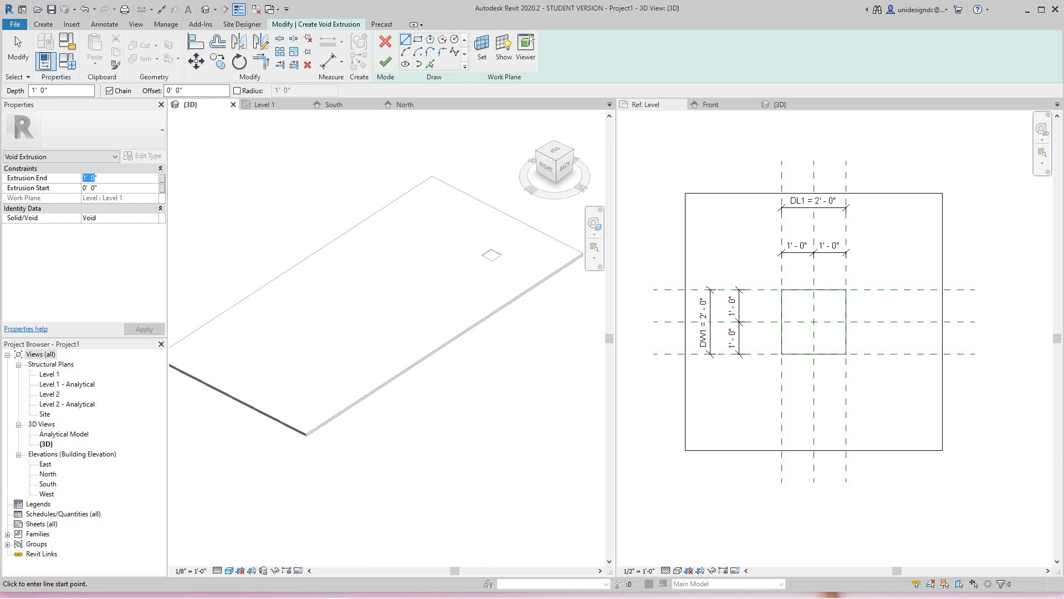
type("1")
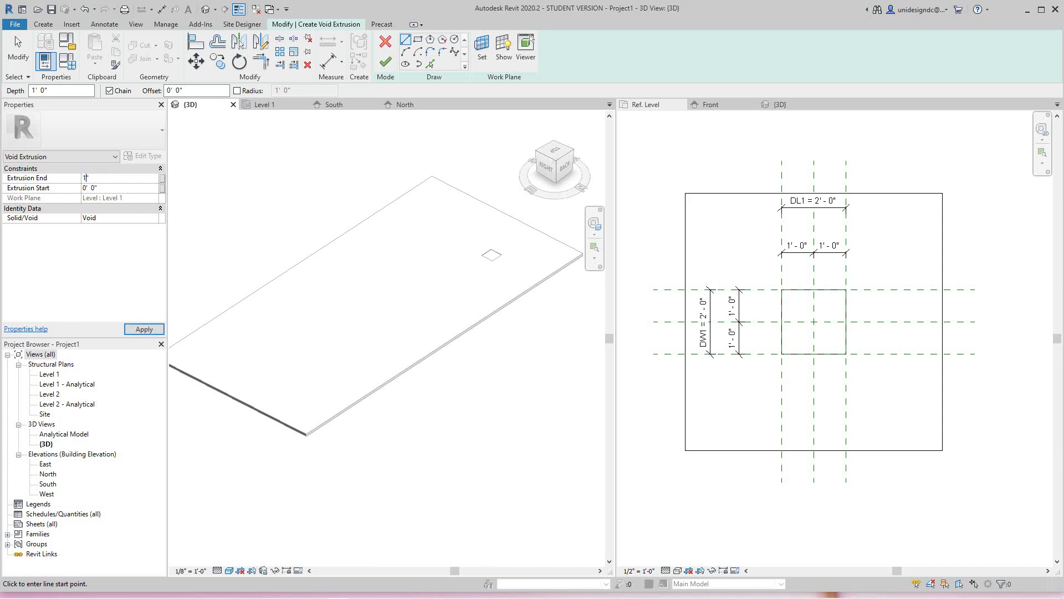
type("\"")
key("Return")
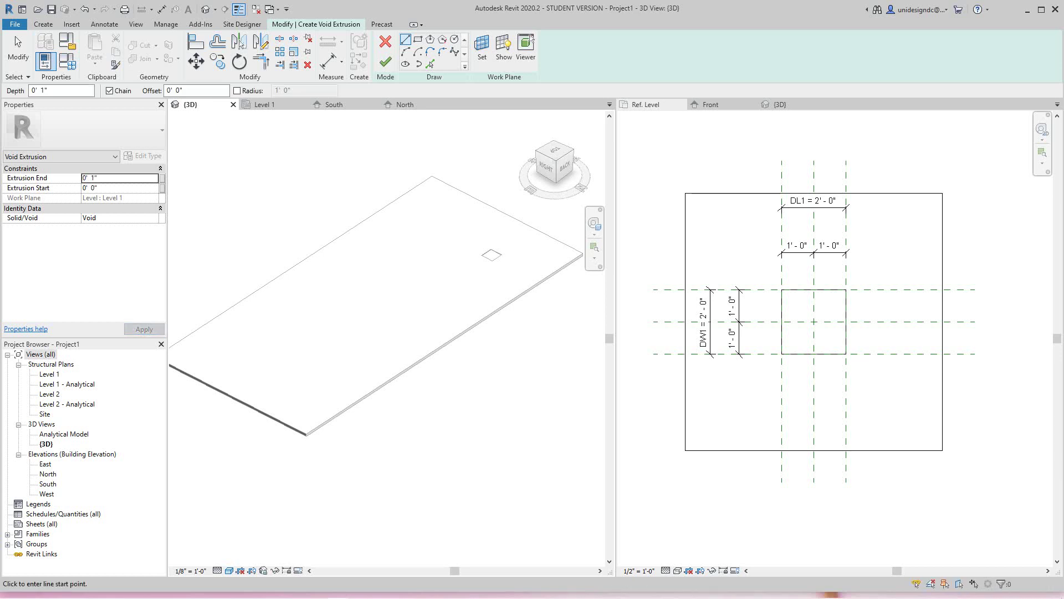
Sketch a rectangle about 9' 0" by 5' 6" on the slab, away from the existing opening, and finish the void extrusion
left_click(321, 302)
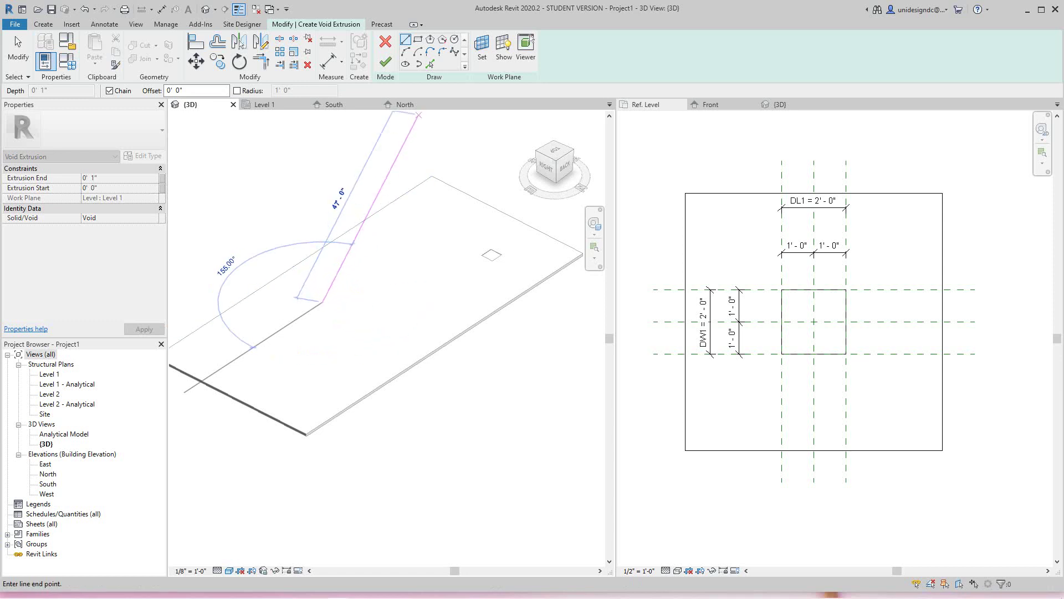
left_click(417, 39)
left_click(281, 317)
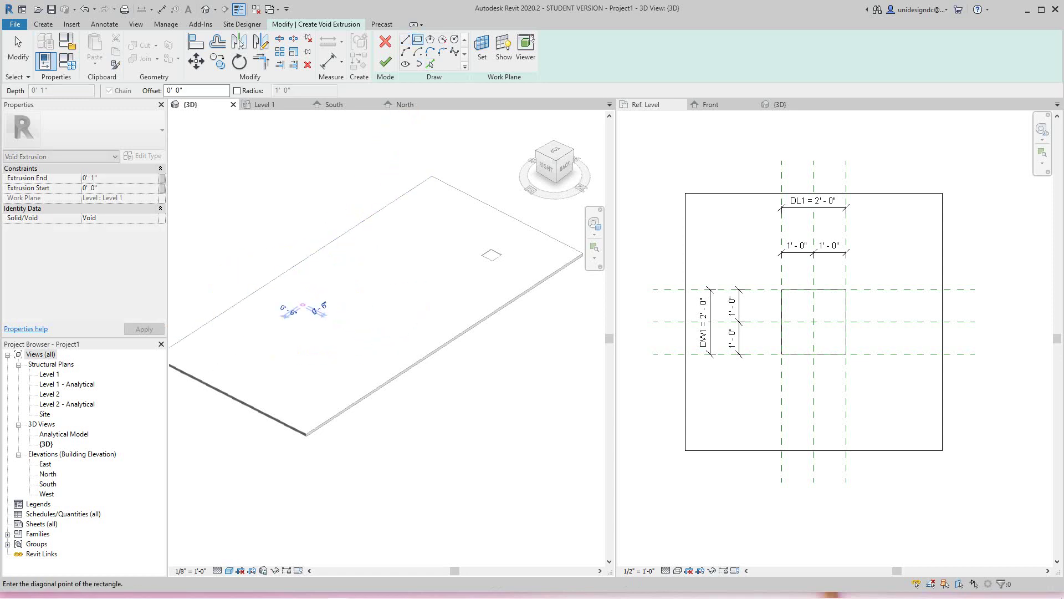
left_click(350, 328)
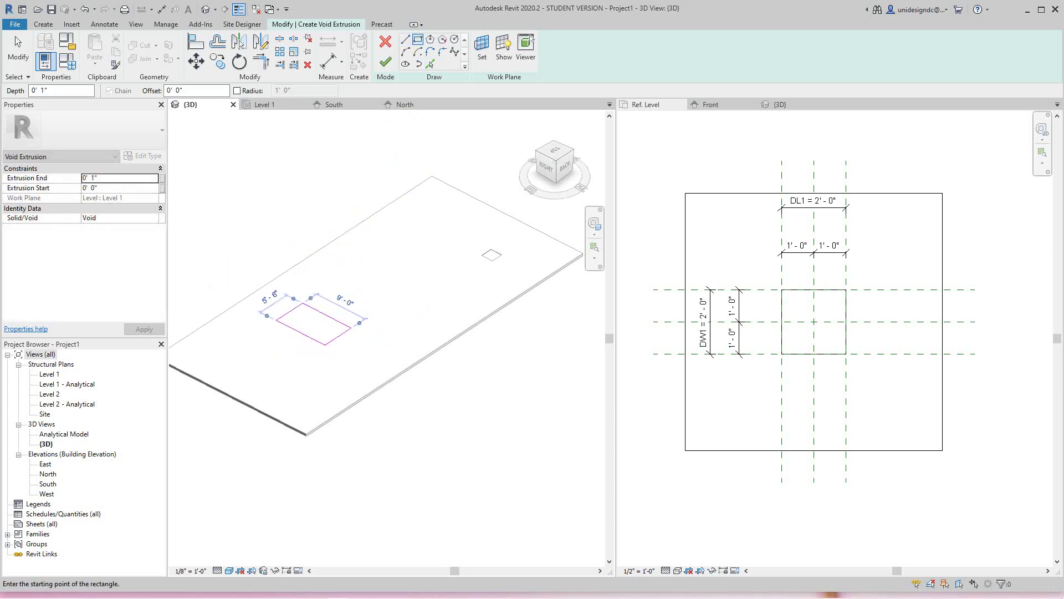
left_click(386, 62)
key("Escape")
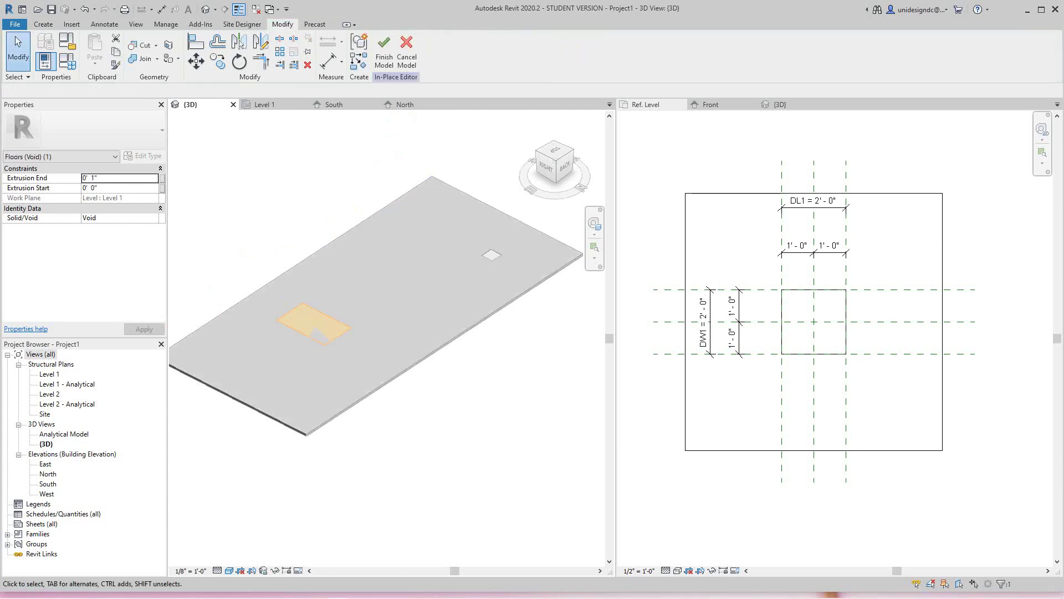
Try to cut the floor slab with the rectangular void and finish the in-place model
scroll(317, 332, "up", 2)
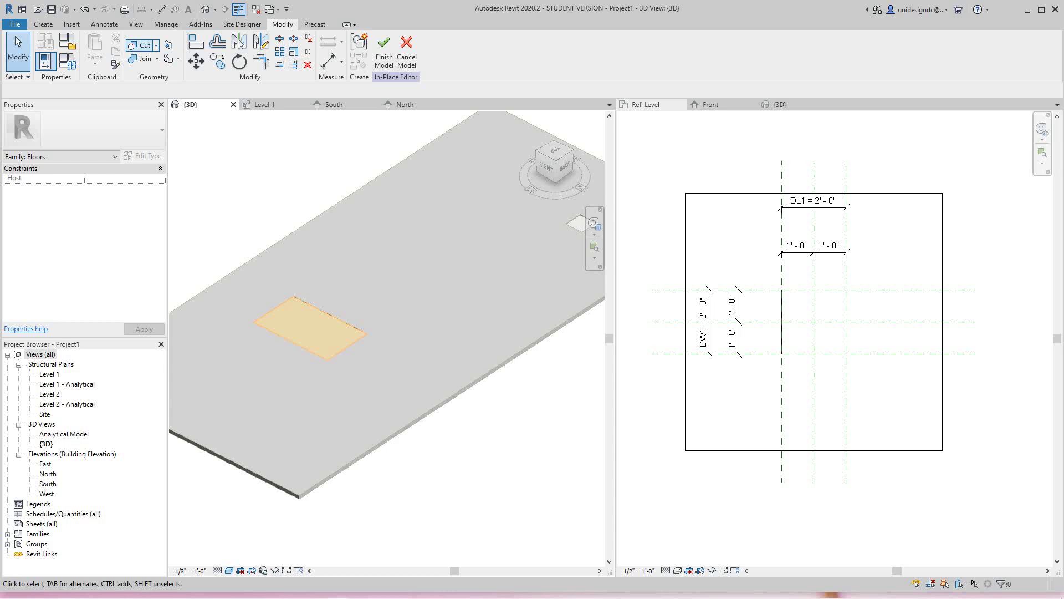
left_click(311, 327)
left_click(311, 327)
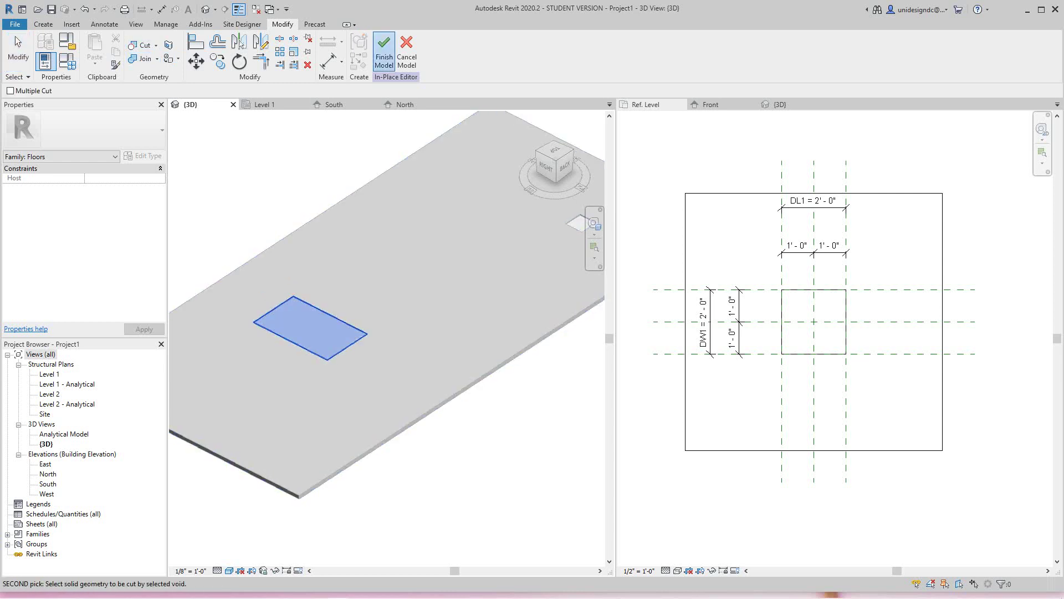
left_click(384, 50)
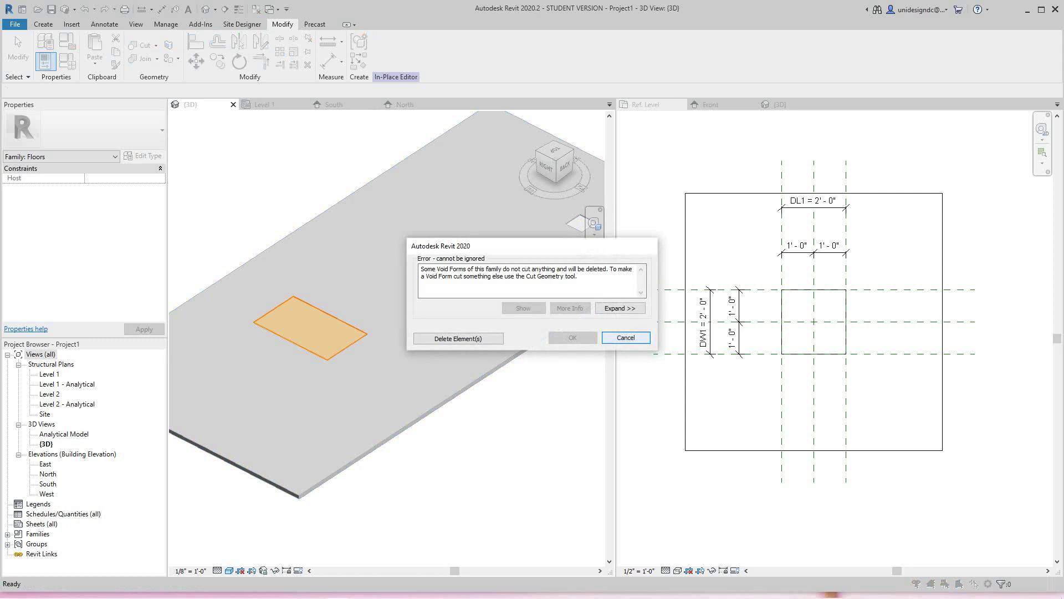
left_click(626, 337)
Try again to cut the floor slab with the rectangular void, and quit the in-place model, discarding its changes
scroll(316, 319, "up", 1)
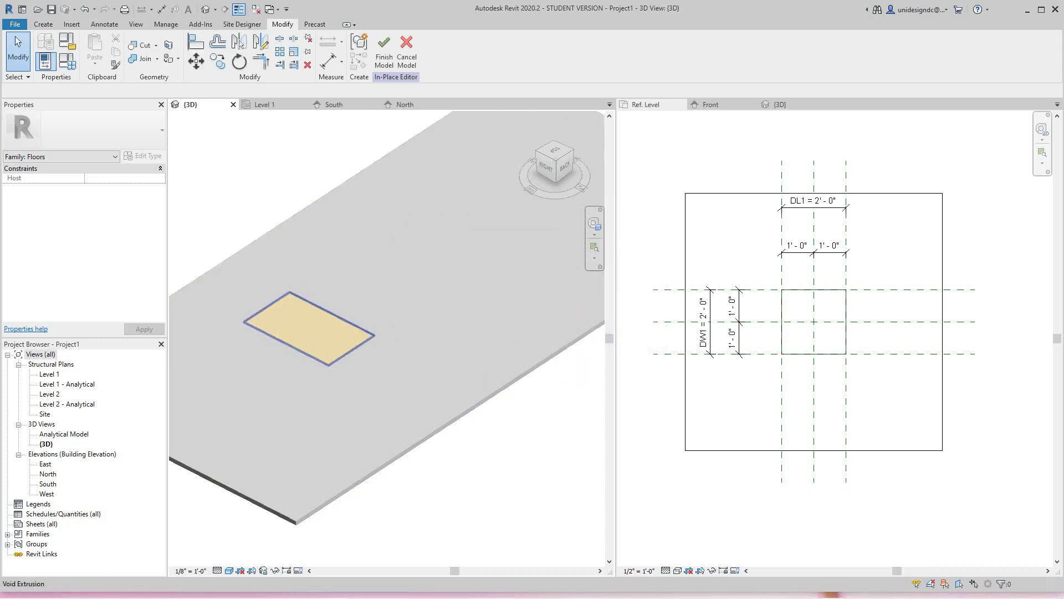
scroll(288, 175, "up", 1)
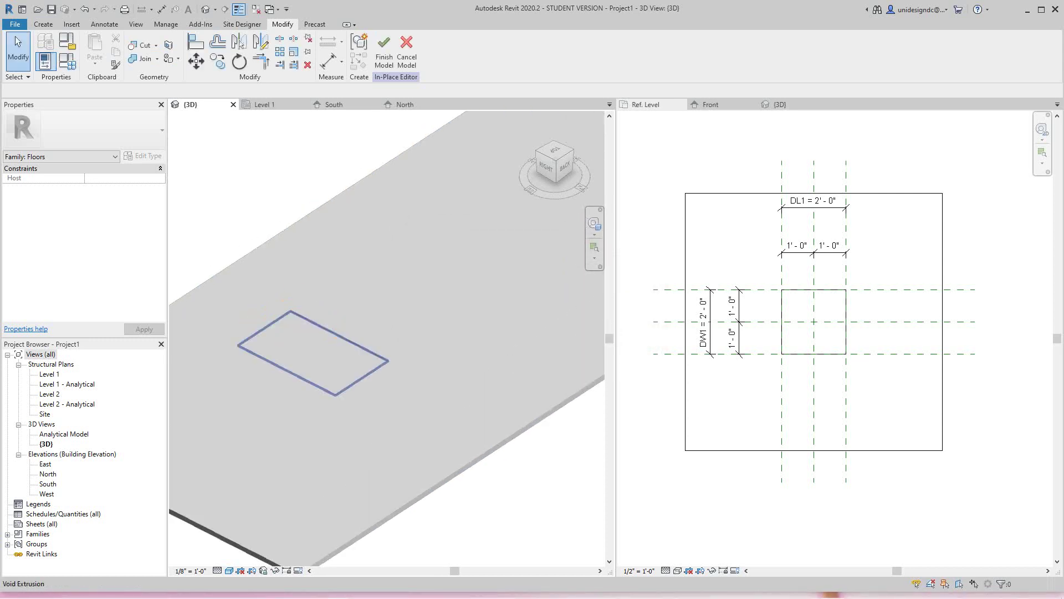
left_click(264, 328)
key("Escape")
left_click(354, 346)
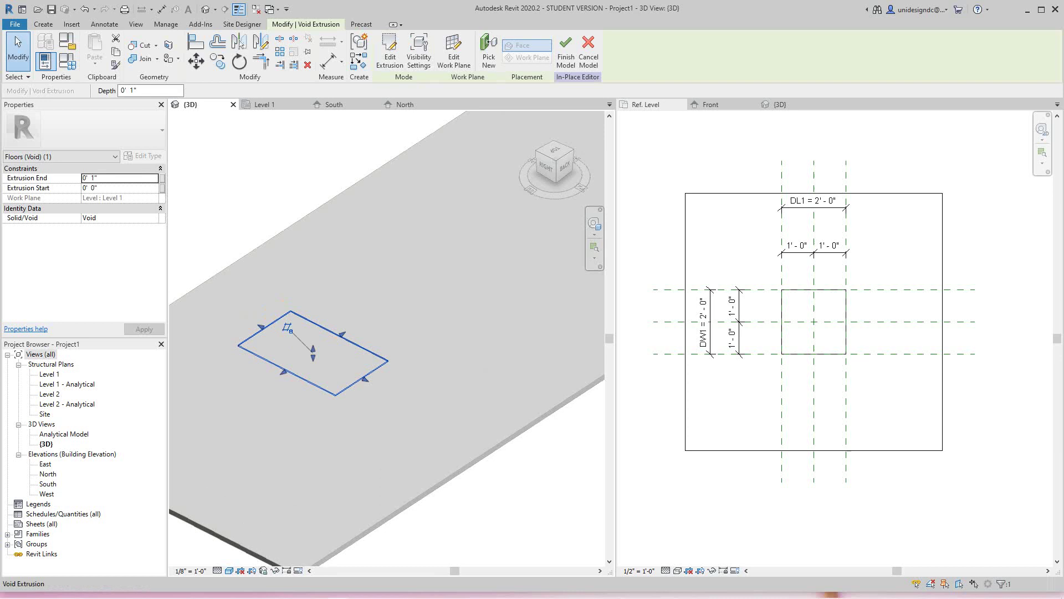
left_click(141, 45)
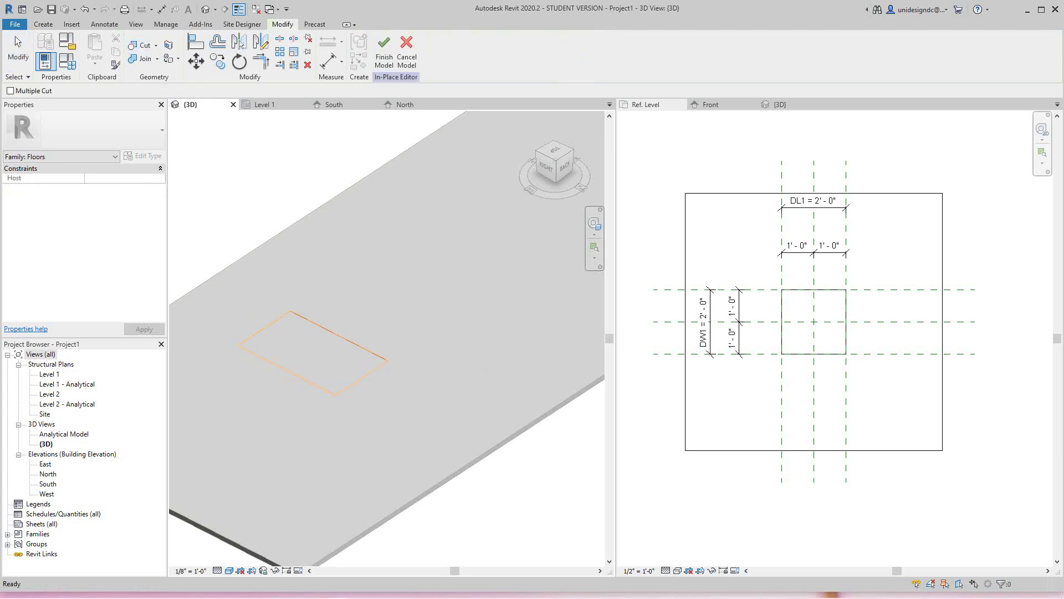
left_click(355, 343)
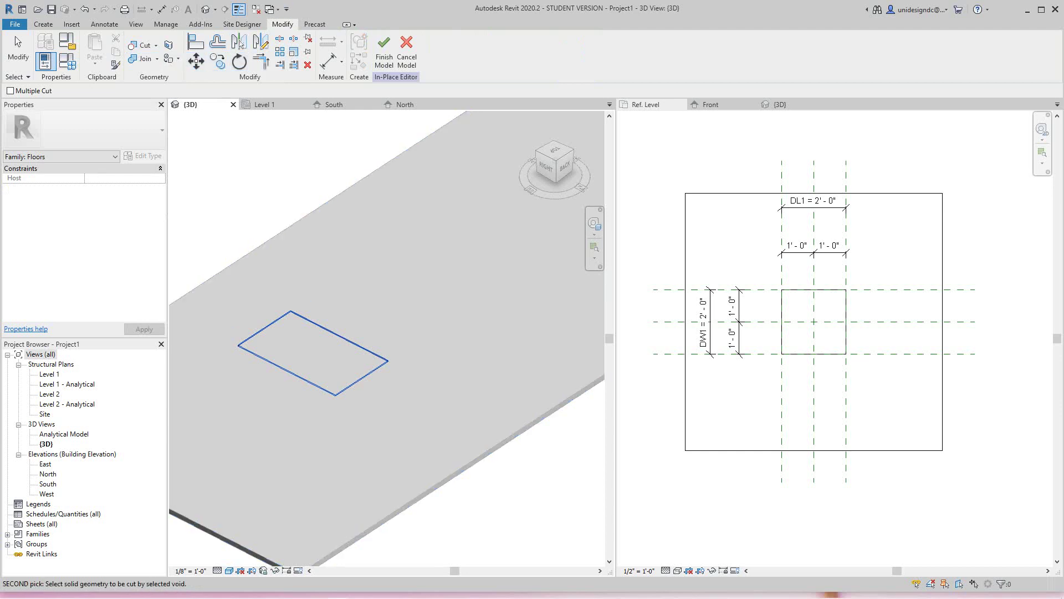
left_click(407, 52)
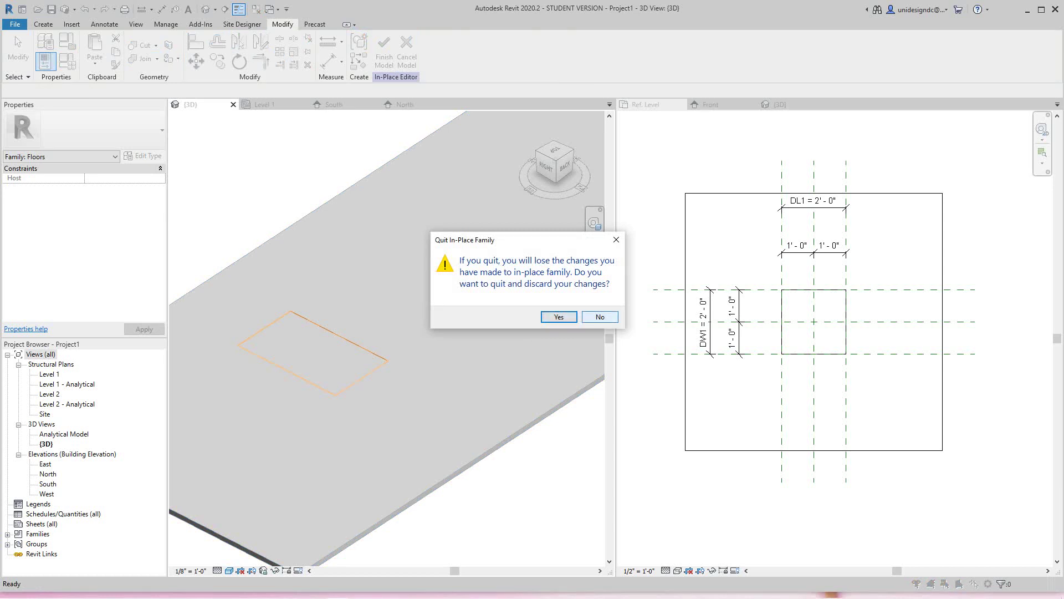
key("Return")
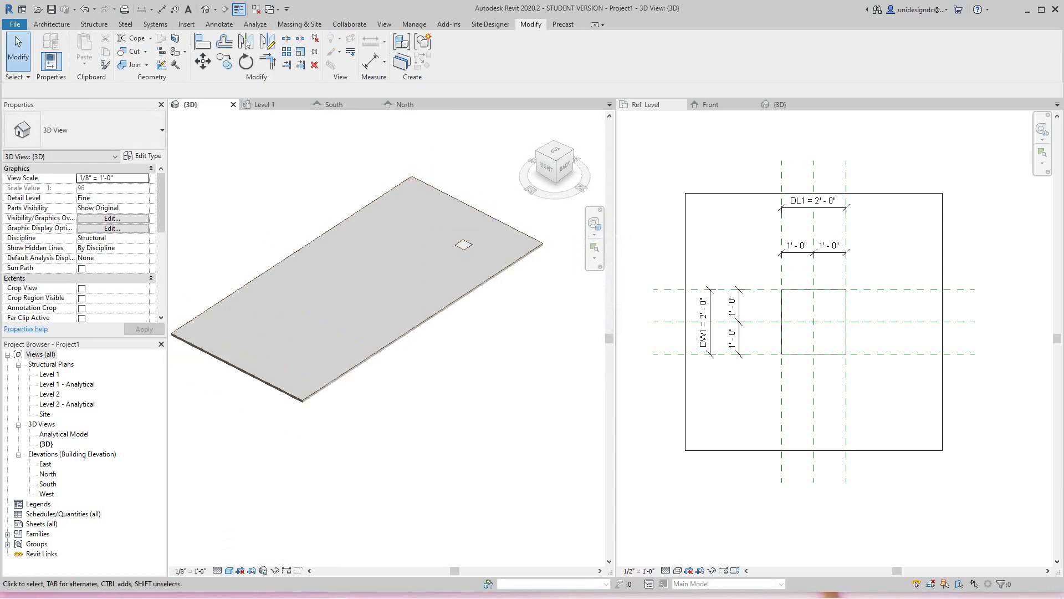
Start a new in-place model in the Floors category, keeping the default name
middle_click_drag(355, 277, 373, 318)
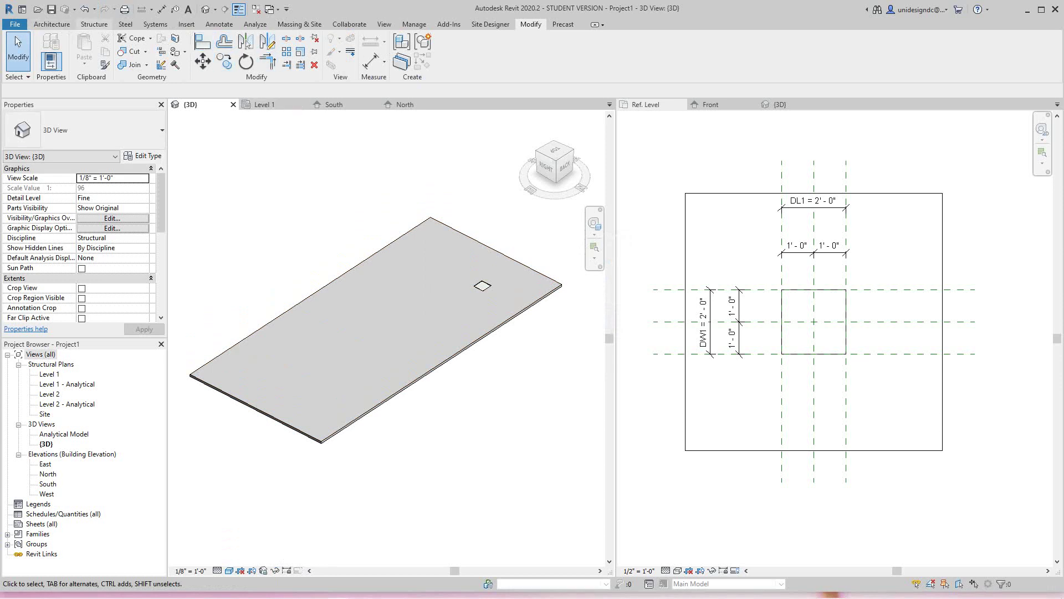
left_click(51, 23)
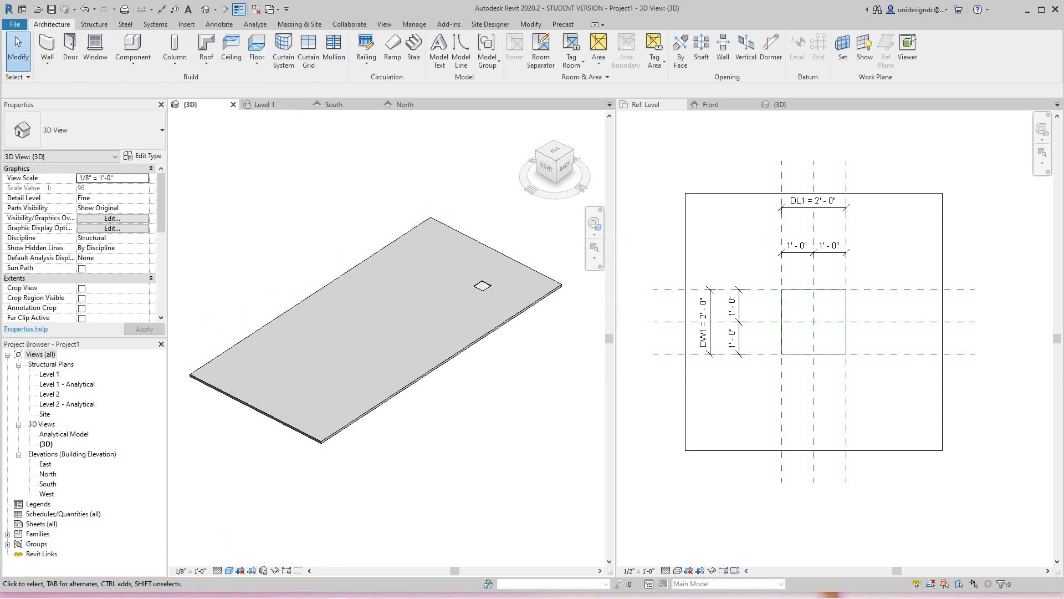
left_click(133, 58)
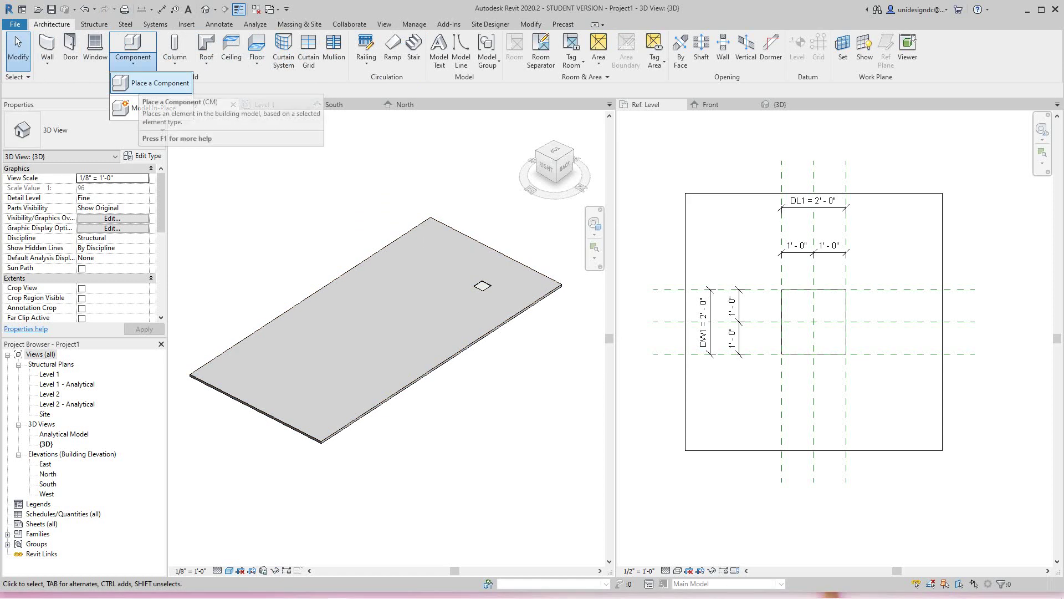
left_click(153, 107)
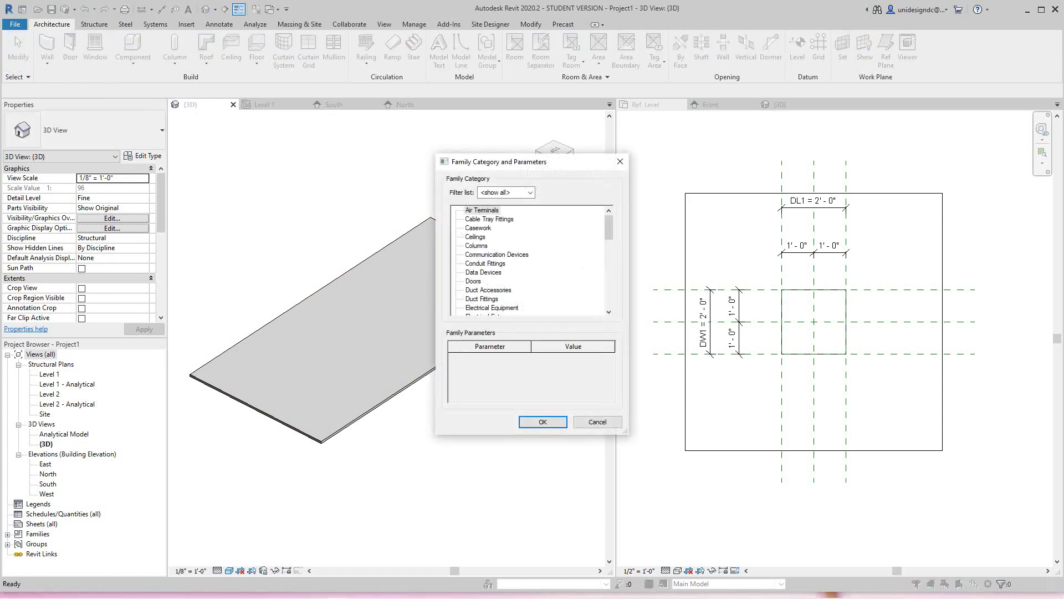
scroll(531, 261, "down", 4)
scroll(531, 260, "down", 1)
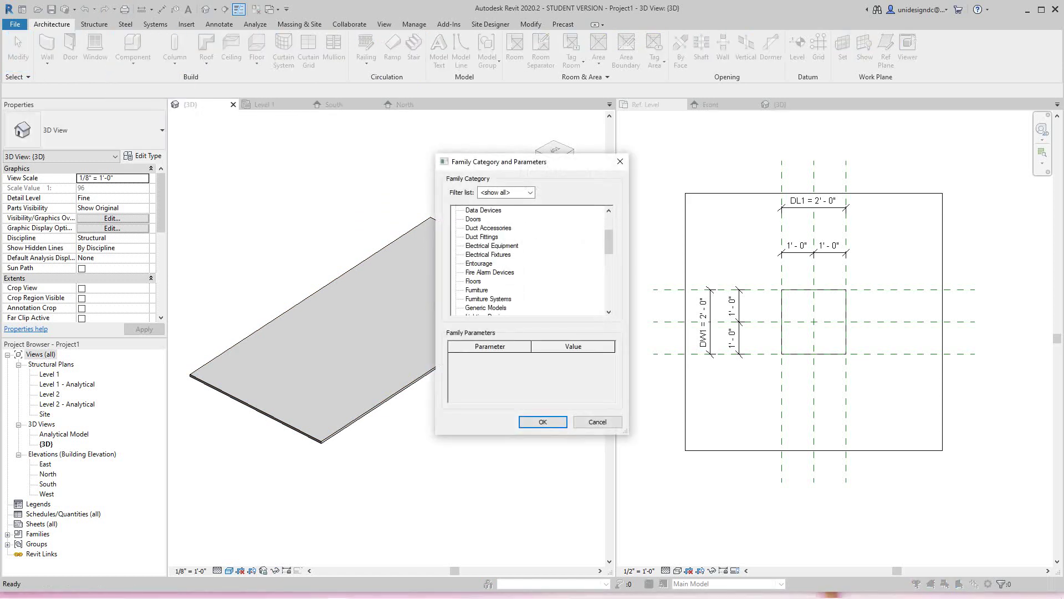
scroll(531, 261, "down", 3)
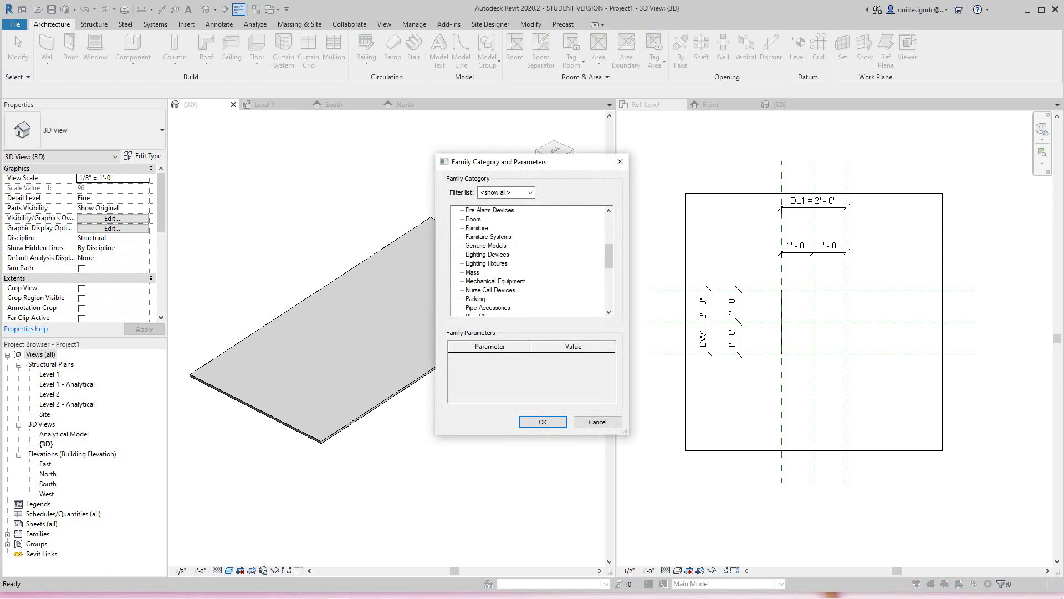
scroll(531, 260, "down", 5)
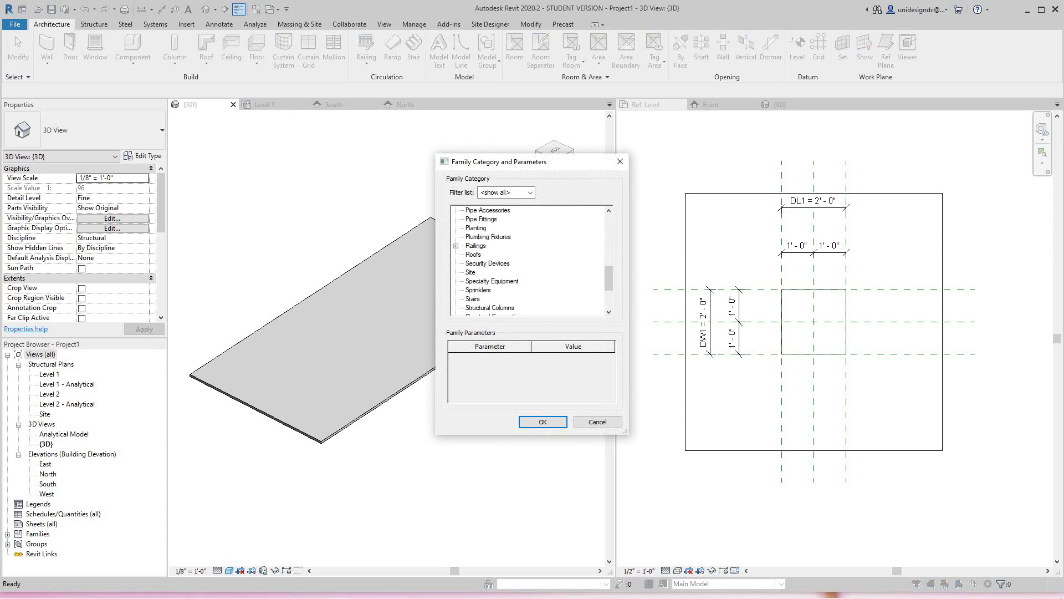
scroll(531, 261, "up", 4)
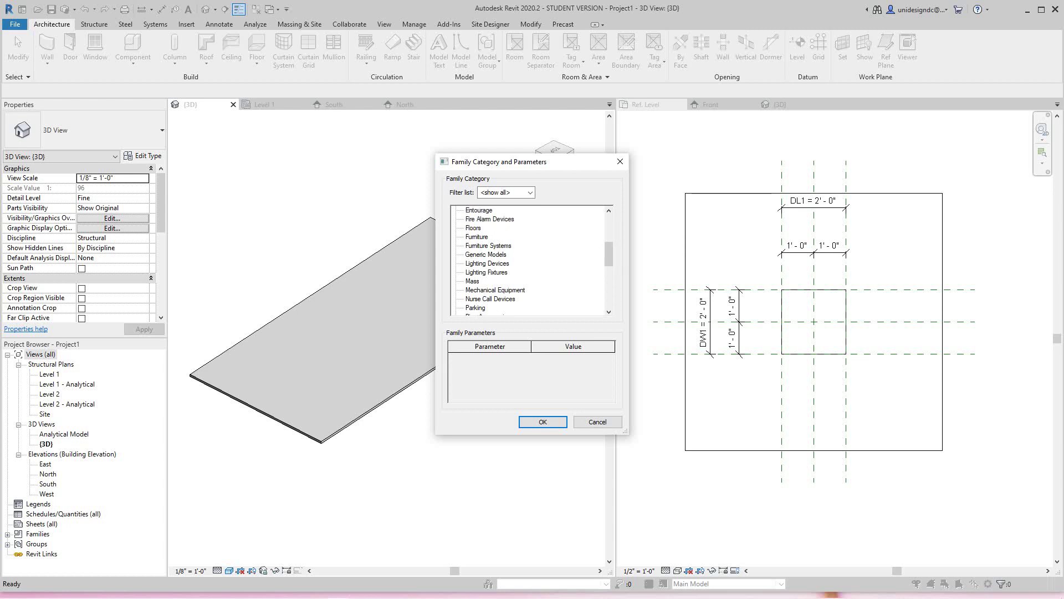
left_click(476, 237)
left_click(473, 227)
left_click(543, 422)
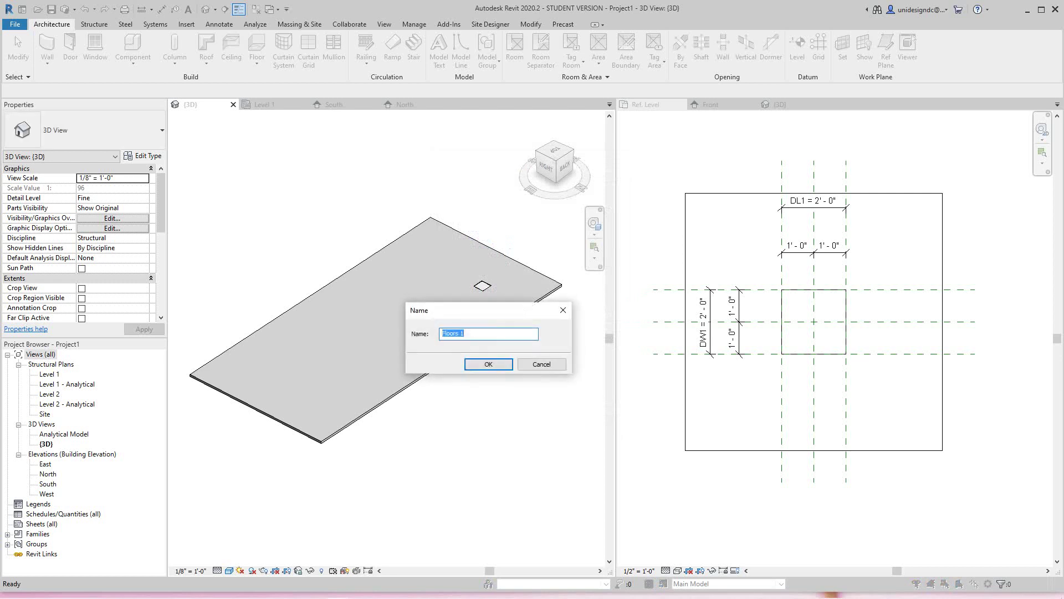
left_click(488, 363)
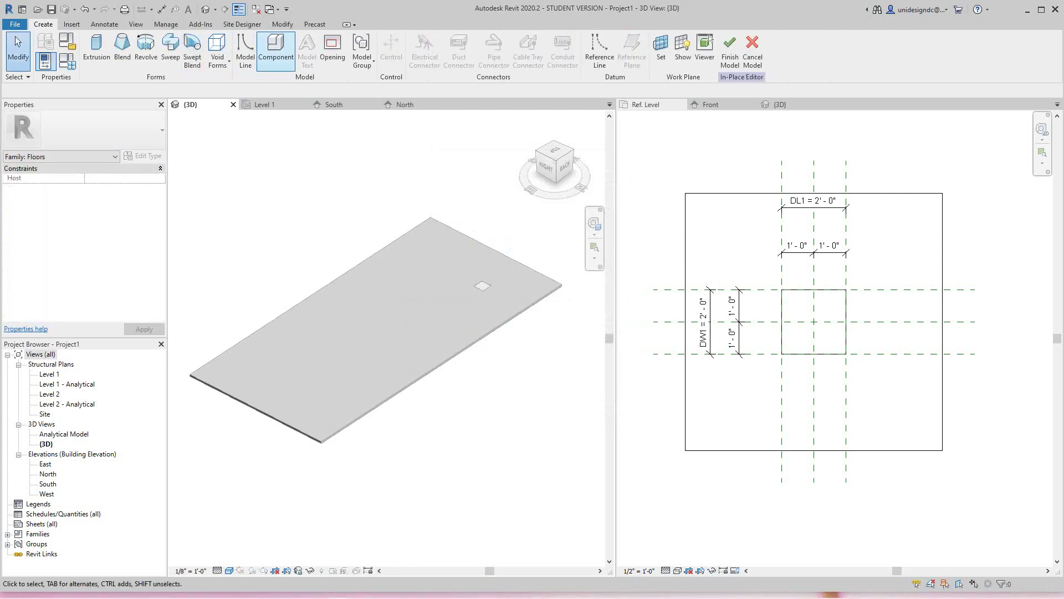
Create a void extrusion from a rectangle about 6' 0" by 3' 0" on the slab, away from the existing opening
left_click(217, 55)
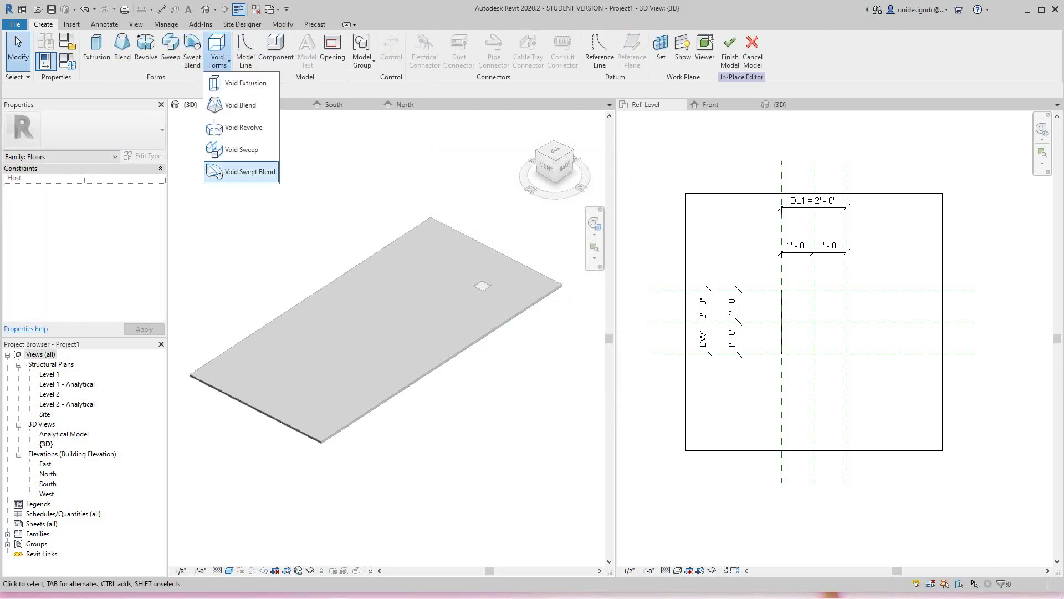
left_click(243, 82)
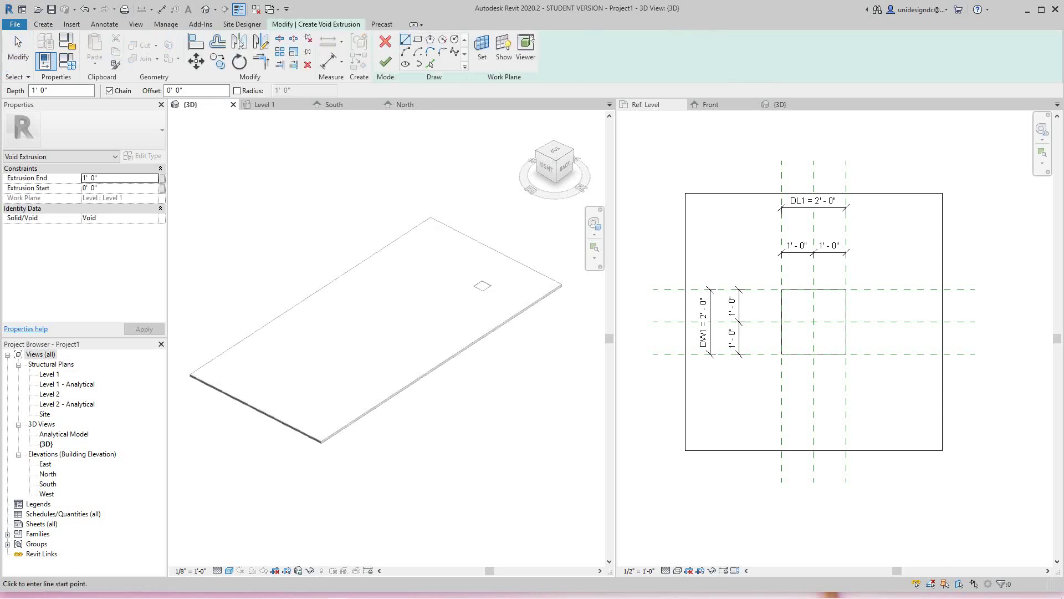
left_click(418, 39)
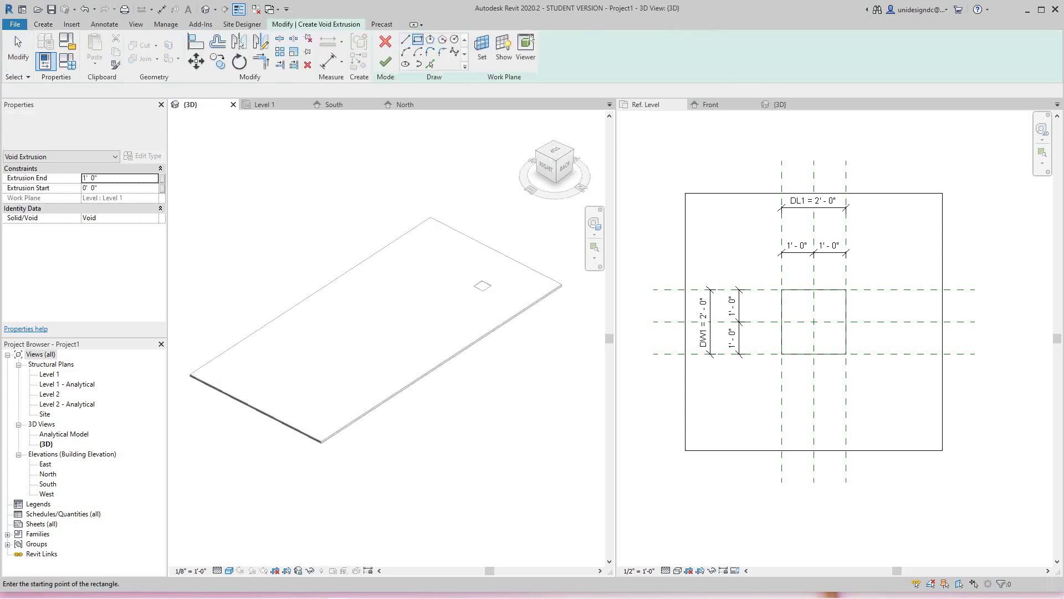
left_click(319, 318)
left_click(347, 332)
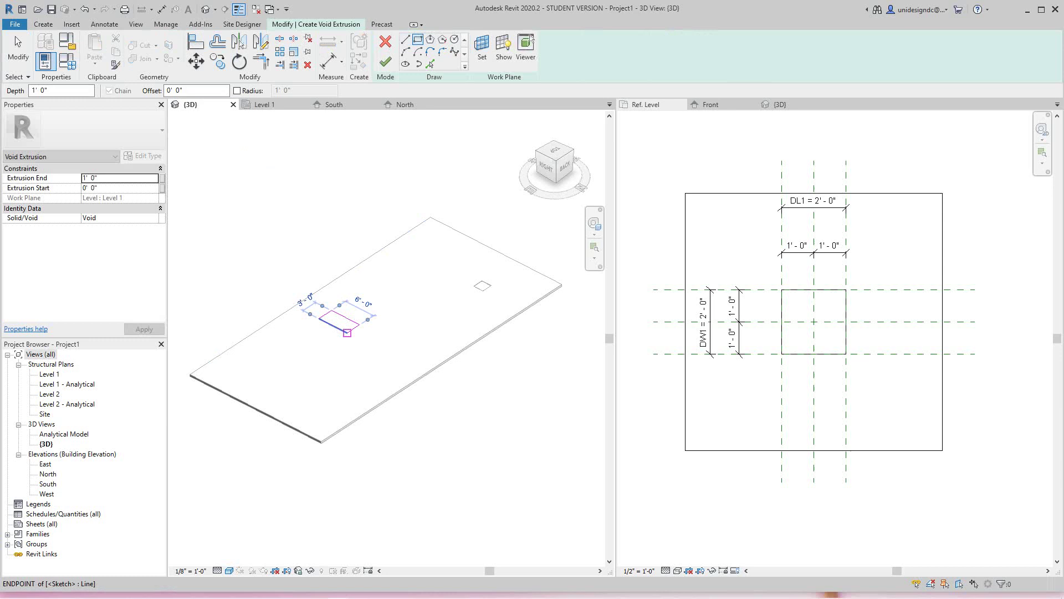
left_click(385, 62)
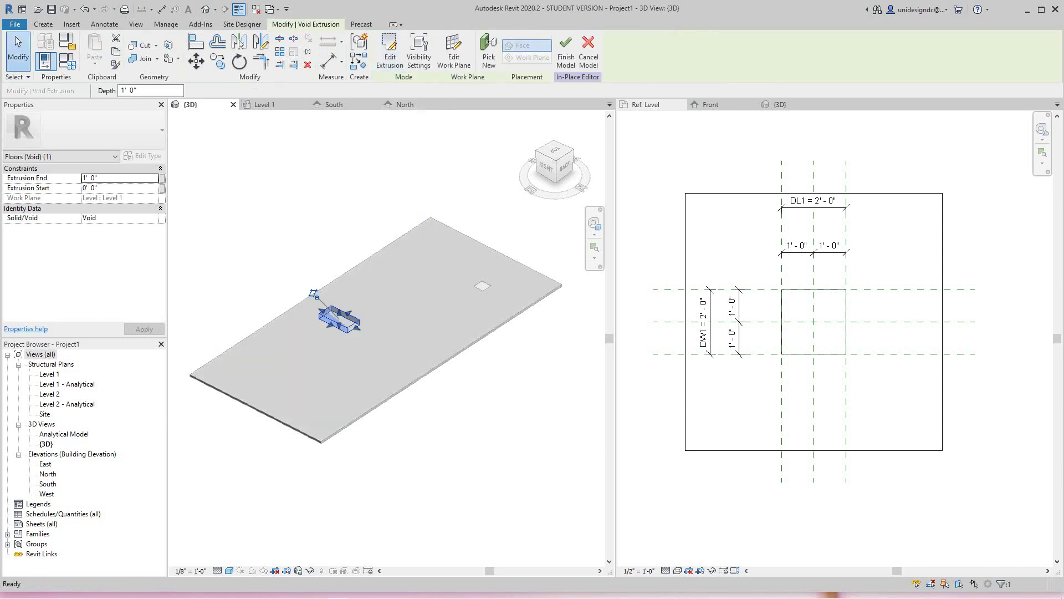
key("Escape")
Reshape the void in side view so its top sits at 0' 0" and its base about 1 13/16" below Level 1
scroll(360, 335, "up", 3)
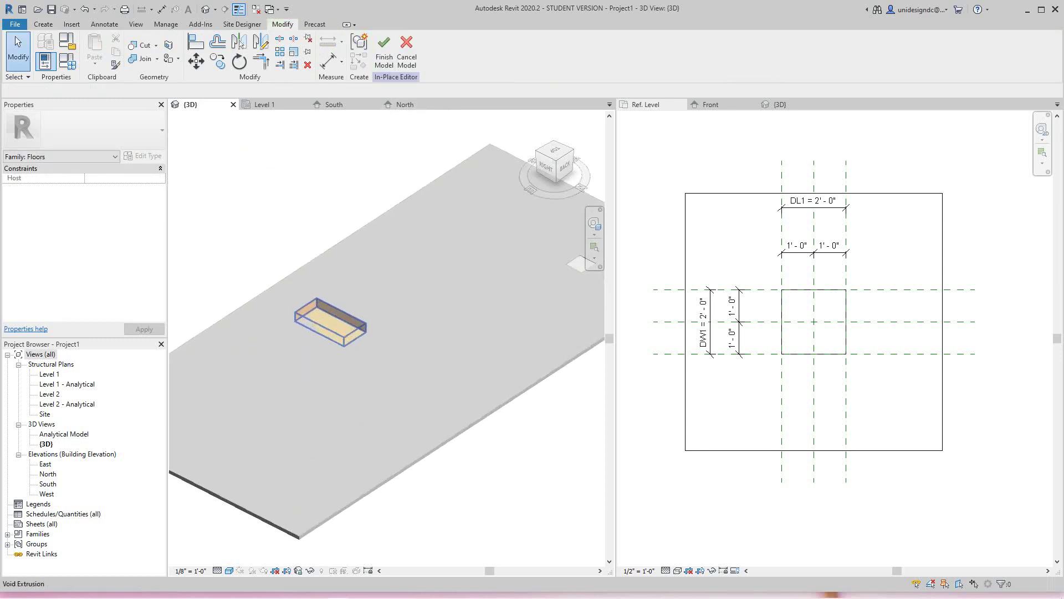
scroll(343, 333, "down", 4)
scroll(350, 339, "up", 2)
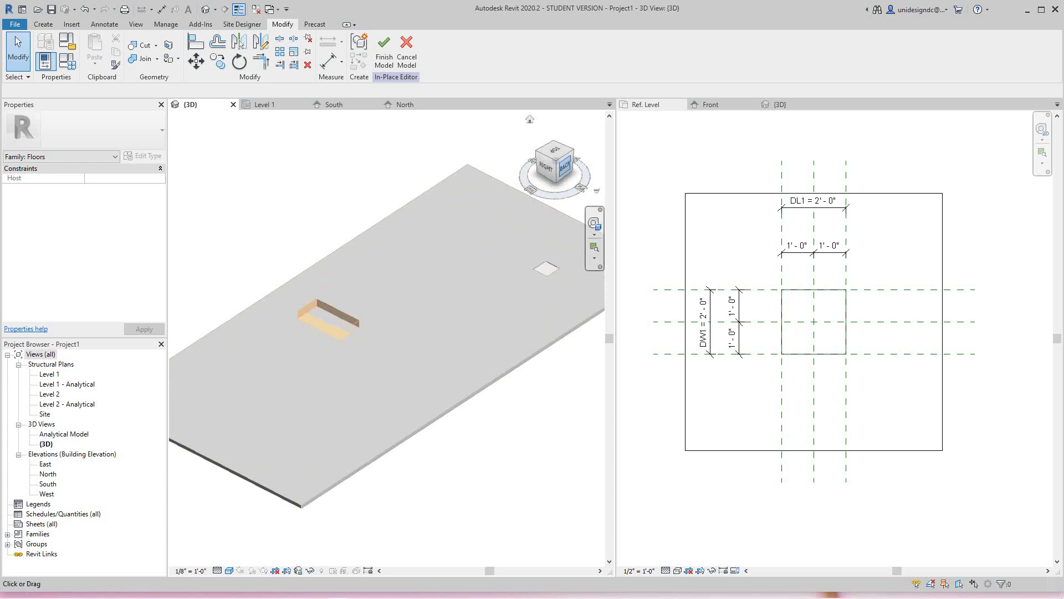
left_click_drag(558, 169, 544, 139)
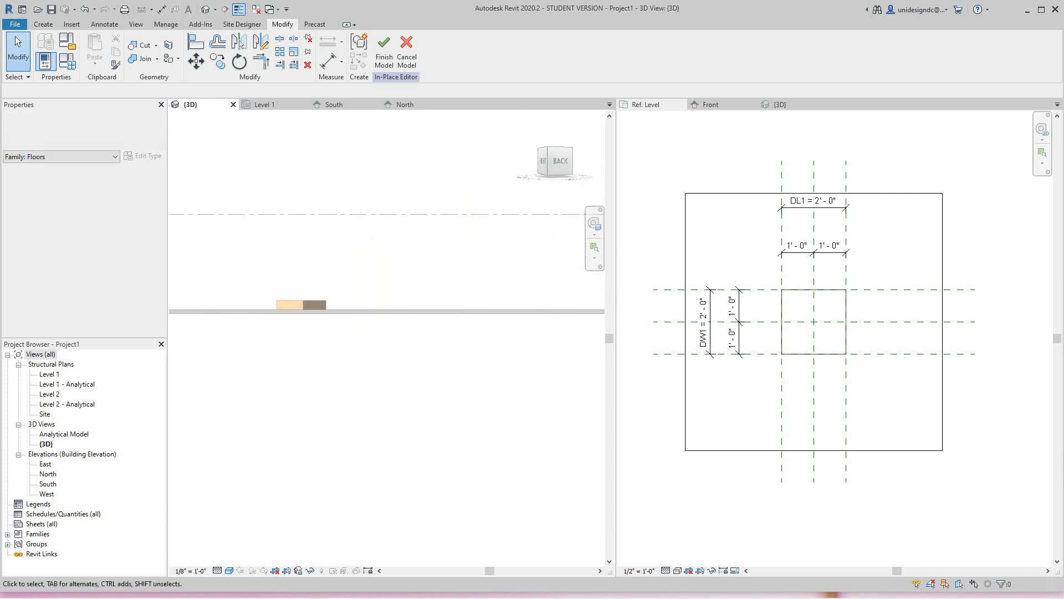
scroll(278, 306, "up", 2)
left_click(312, 310)
scroll(311, 313, "up", 2)
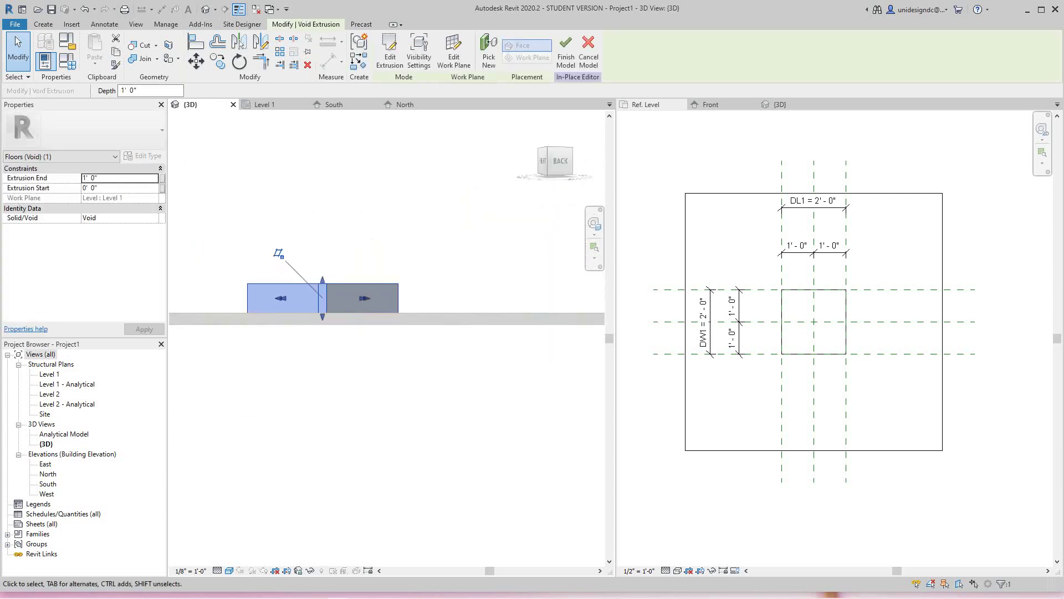
left_click_drag(322, 317, 322, 348)
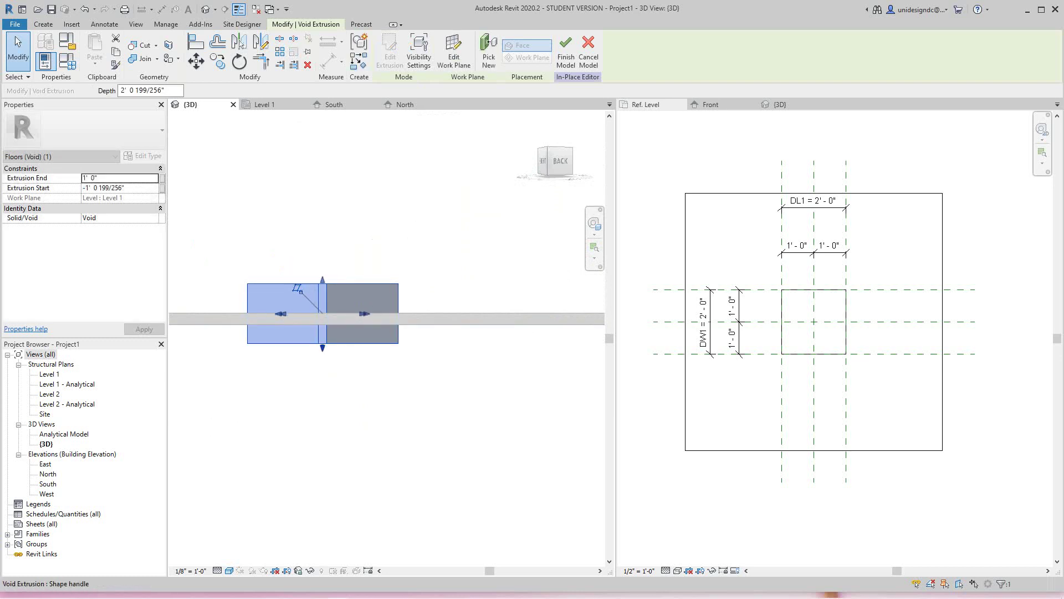
left_click_drag(322, 280, 323, 311)
mouse_move(322, 348)
left_mouse_down()
mouse_move(322, 336)
mouse_move(322, 355)
left_mouse_up()
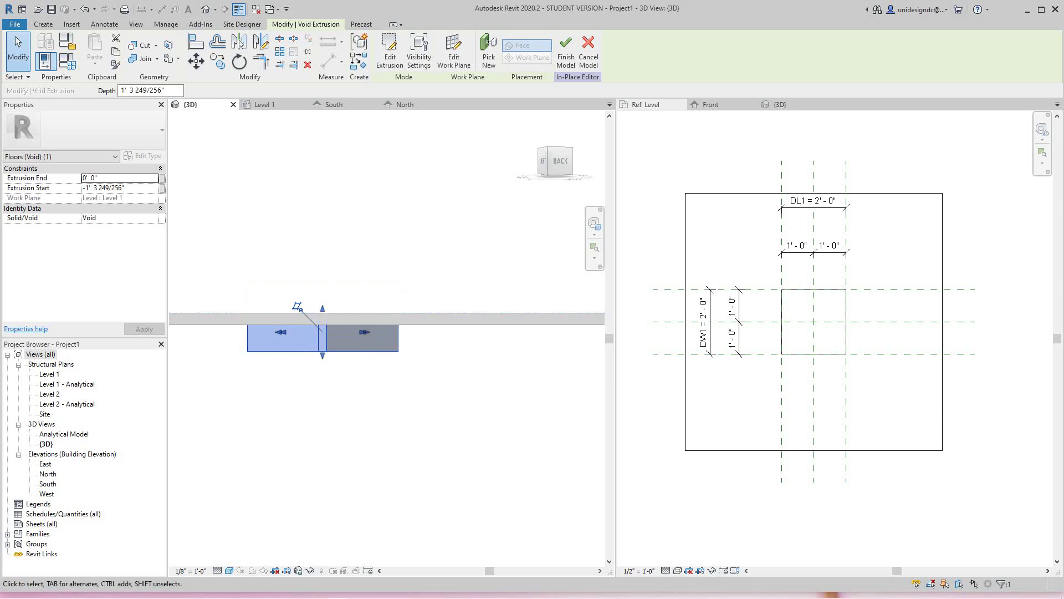
left_click_drag(322, 355, 322, 321)
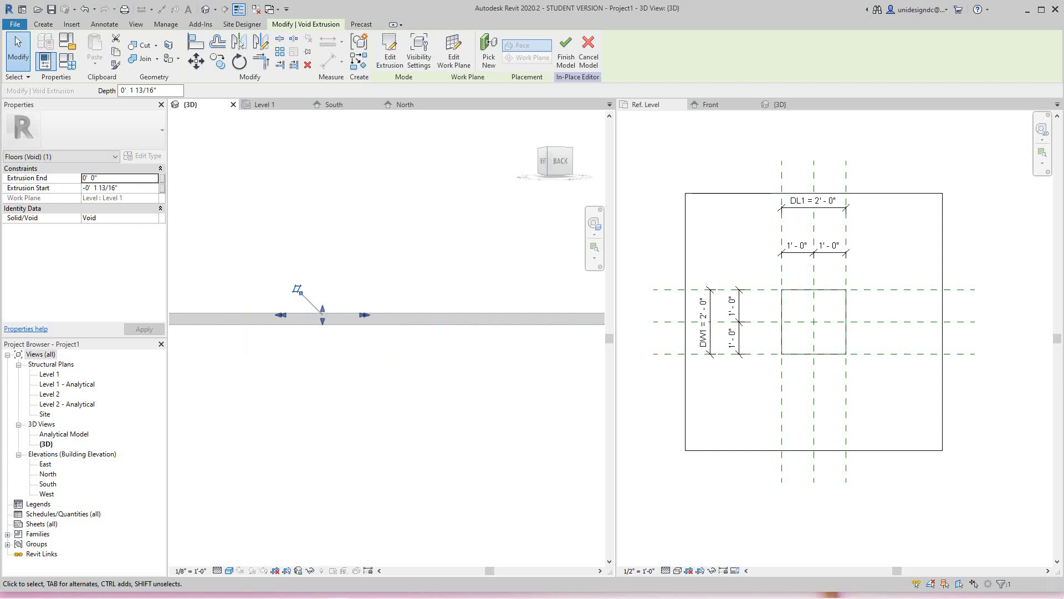
Set the void's Extrusion Start to -0' 1"
left_click(118, 188)
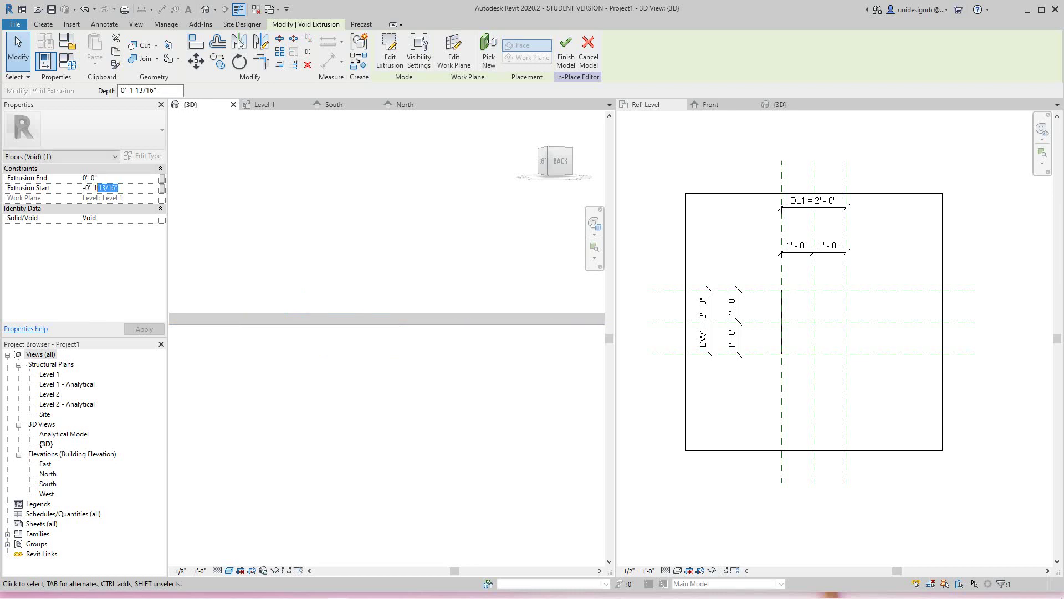
type("\"")
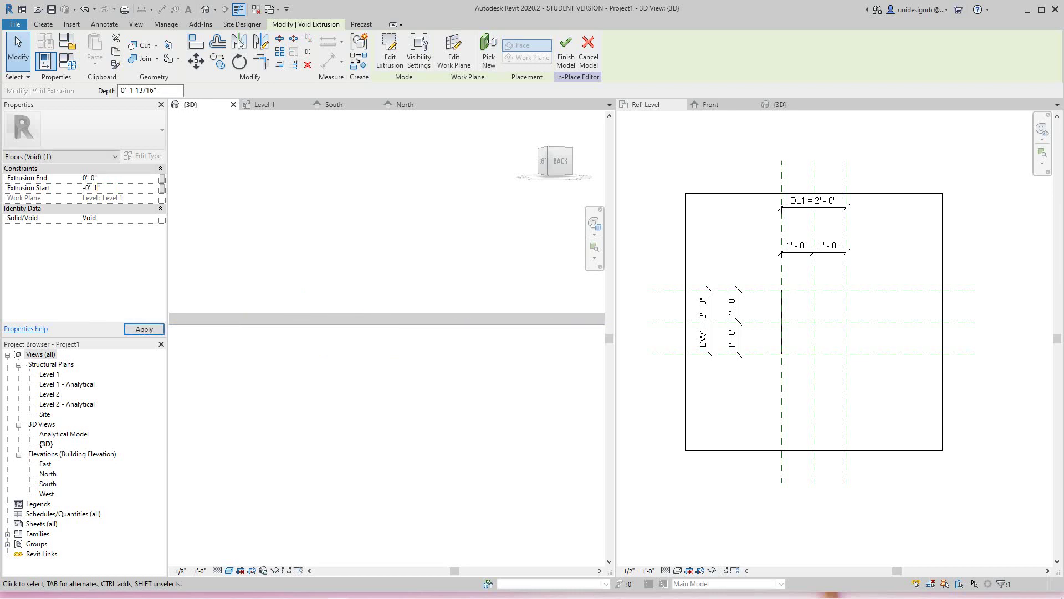
key("Escape")
Cut the floor slab with the rectangular void extrusion
scroll(386, 346, "down", 2)
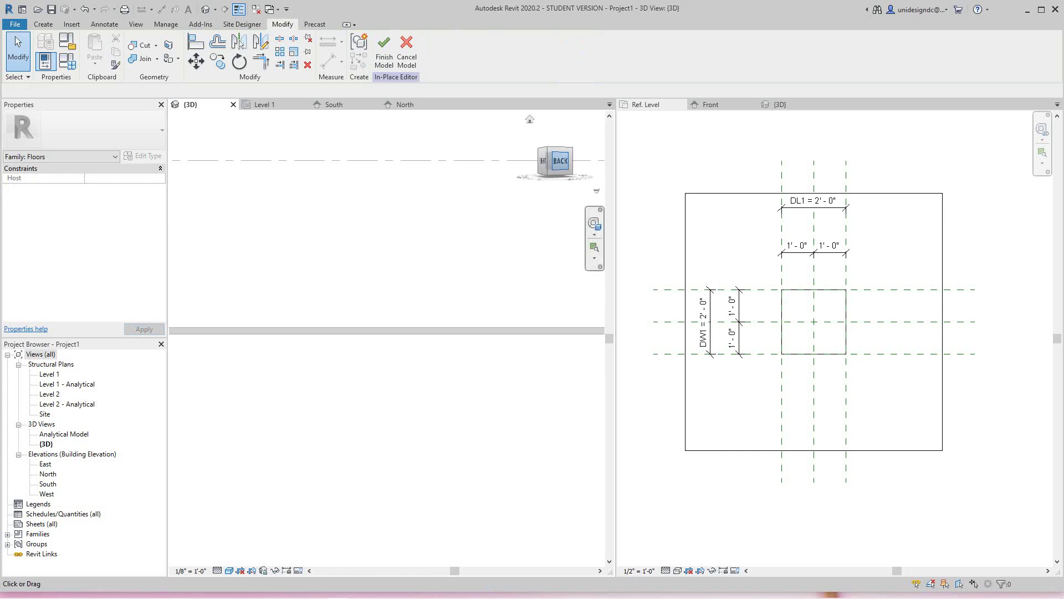
left_click_drag(561, 161, 546, 186)
scroll(387, 233, "down", 2)
middle_click_drag(388, 233, 491, 208)
scroll(482, 260, "down", 1)
left_click(421, 323)
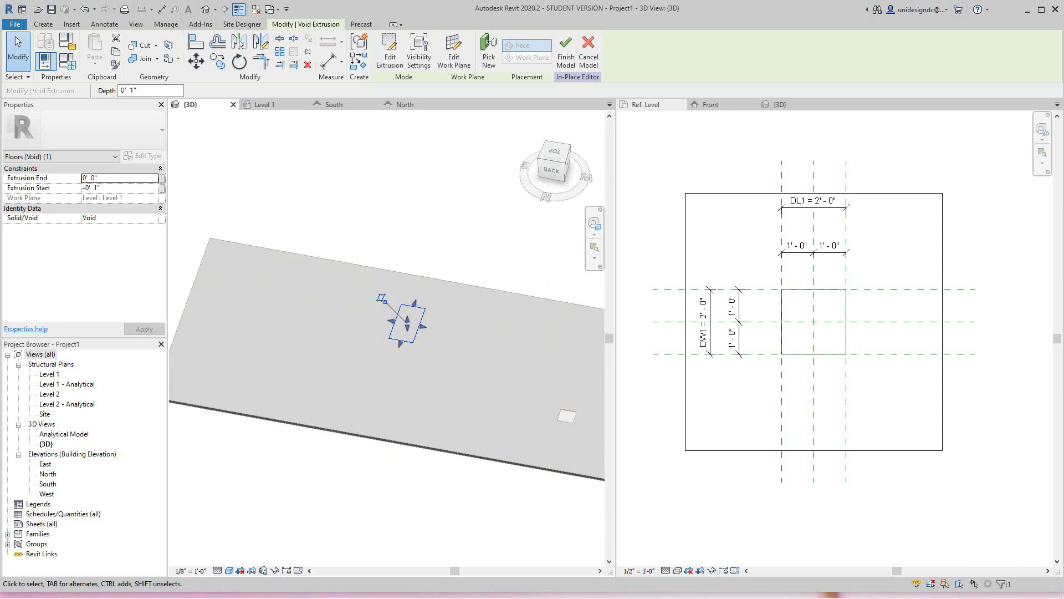
left_click(139, 45)
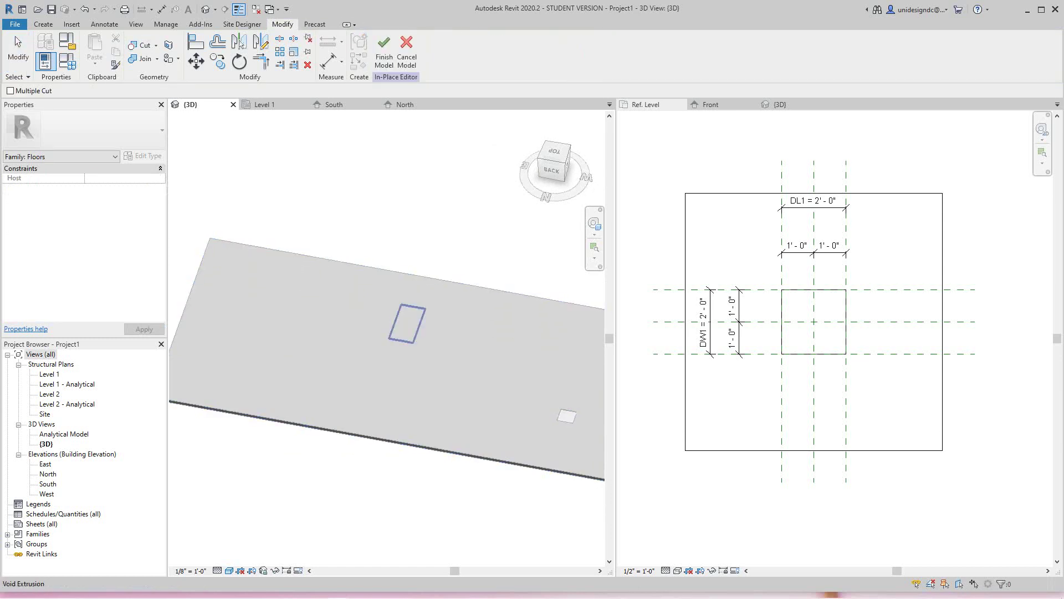
left_click(411, 275)
left_click(421, 323)
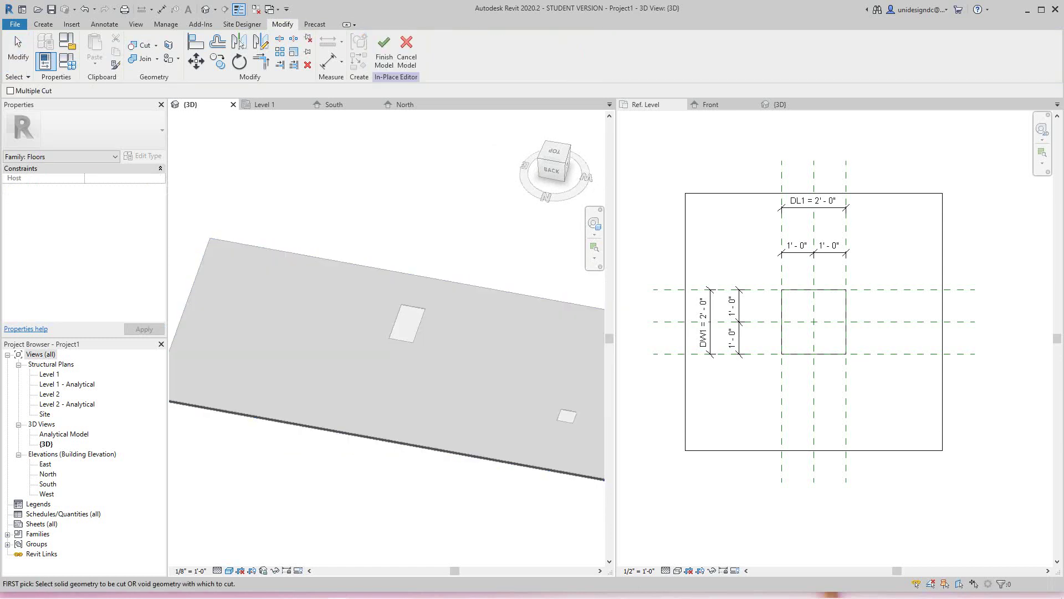
Finish the in-place model containing the void cut
scroll(419, 241, "up", 2)
scroll(419, 238, "down", 1)
middle_click_drag(418, 239, 451, 223)
left_click(384, 50)
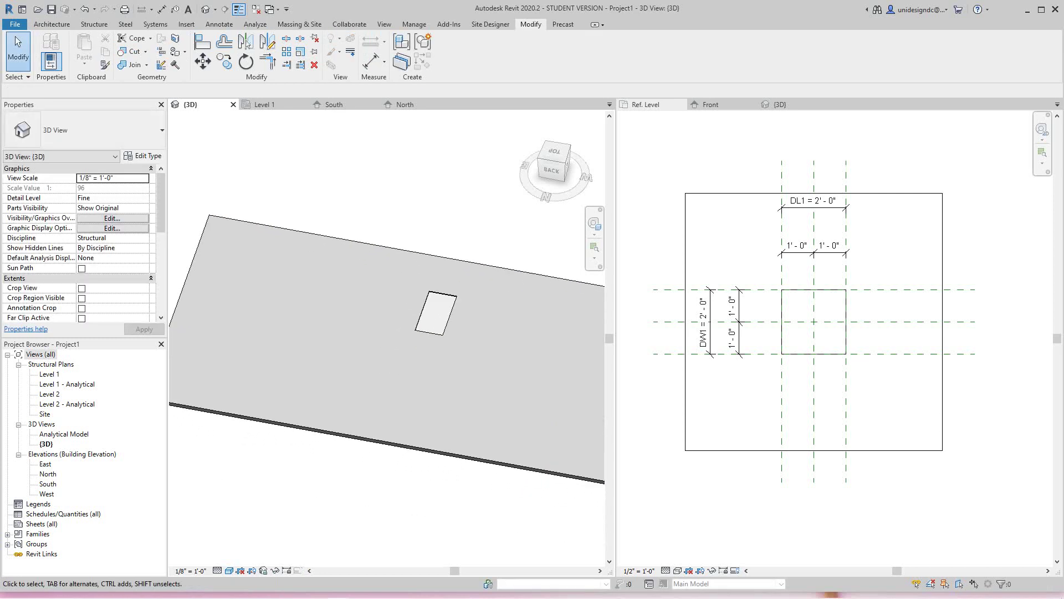
Examine the rectangular in-place opening alongside the smaller family-based opening in the slab
left_click_drag(551, 170, 518, 147)
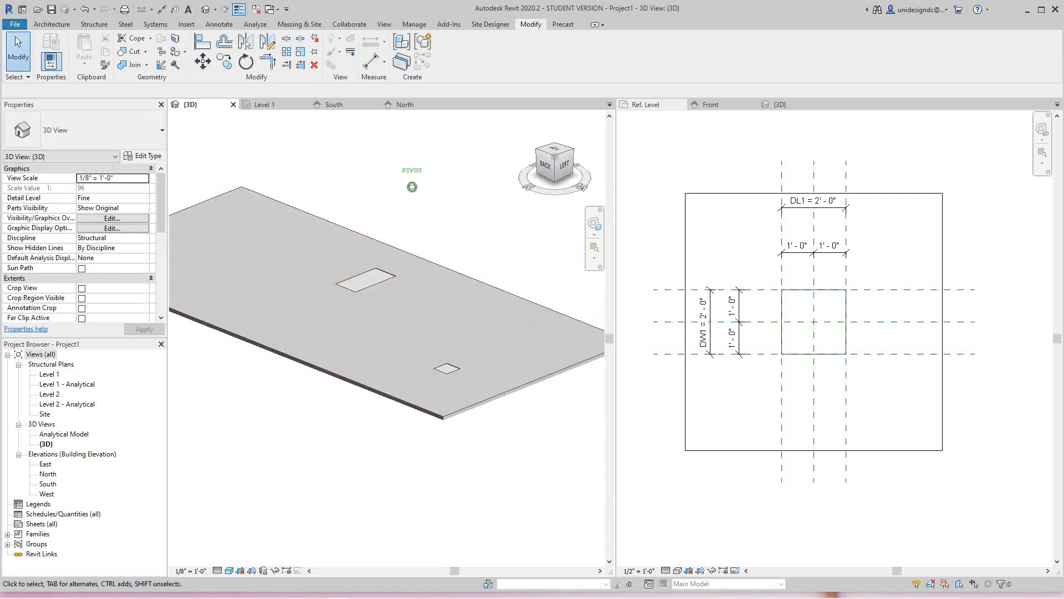
scroll(370, 292, "up", 2)
scroll(358, 282, "down", 3)
scroll(372, 287, "down", 4)
scroll(367, 283, "up", 3)
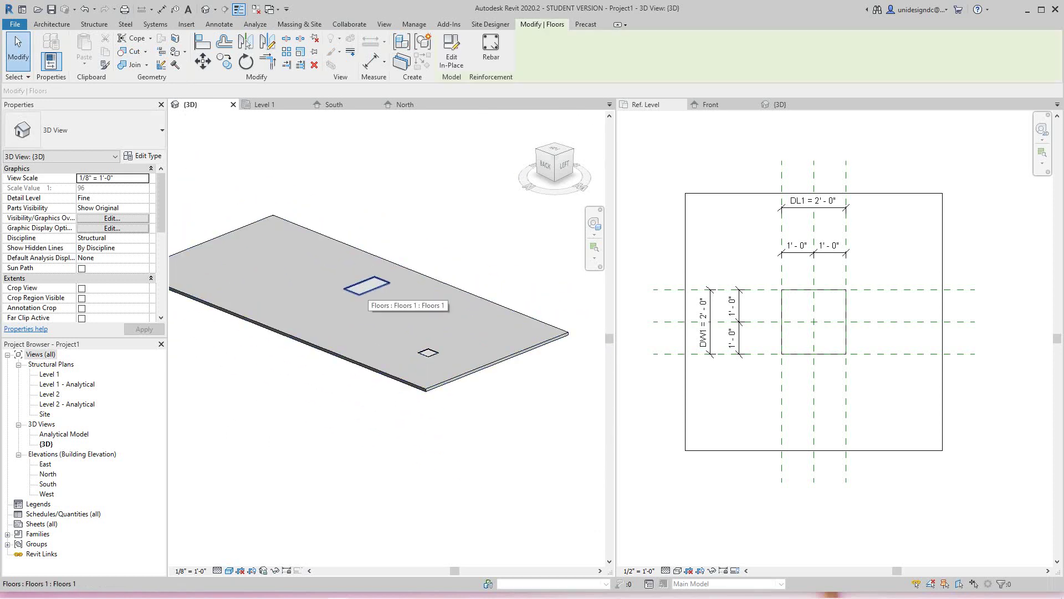
left_click(363, 291)
key("Escape")
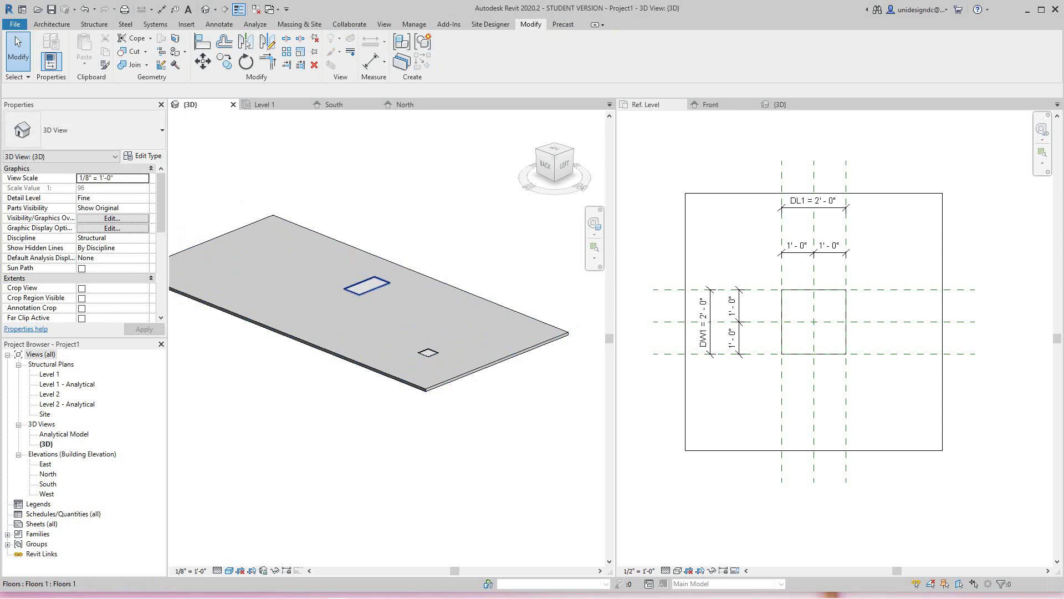
left_click(367, 291)
scroll(390, 268, "up", 4)
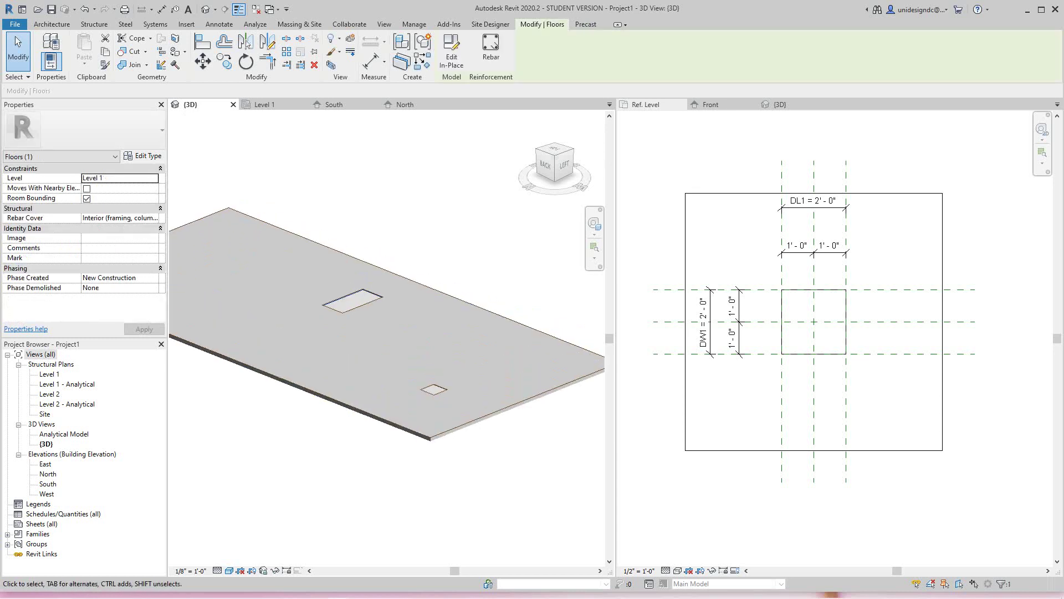
key("Escape")
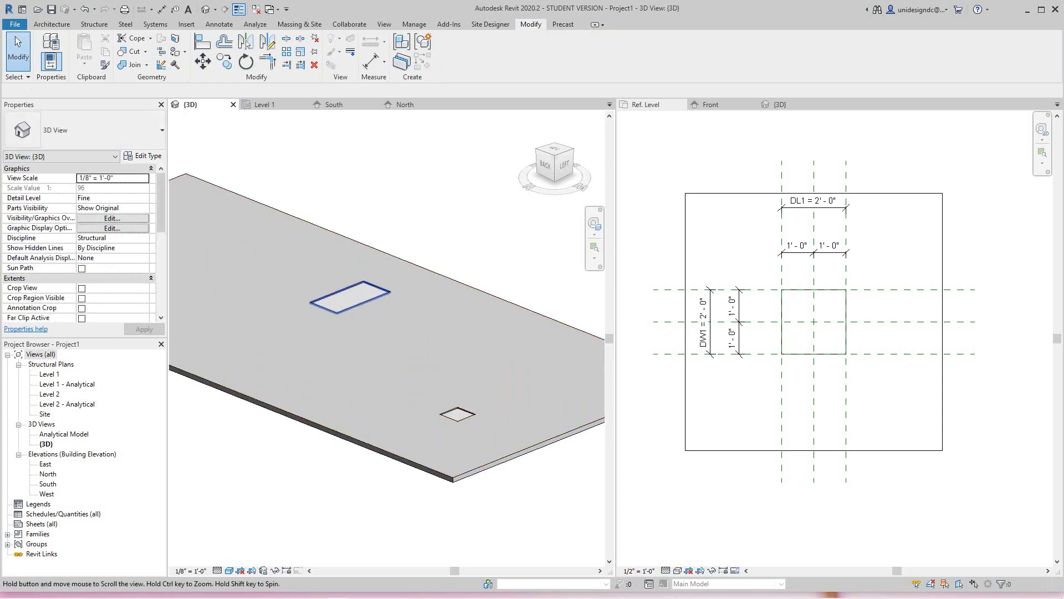
scroll(337, 270, "up", 2)
scroll(372, 295, "down", 4)
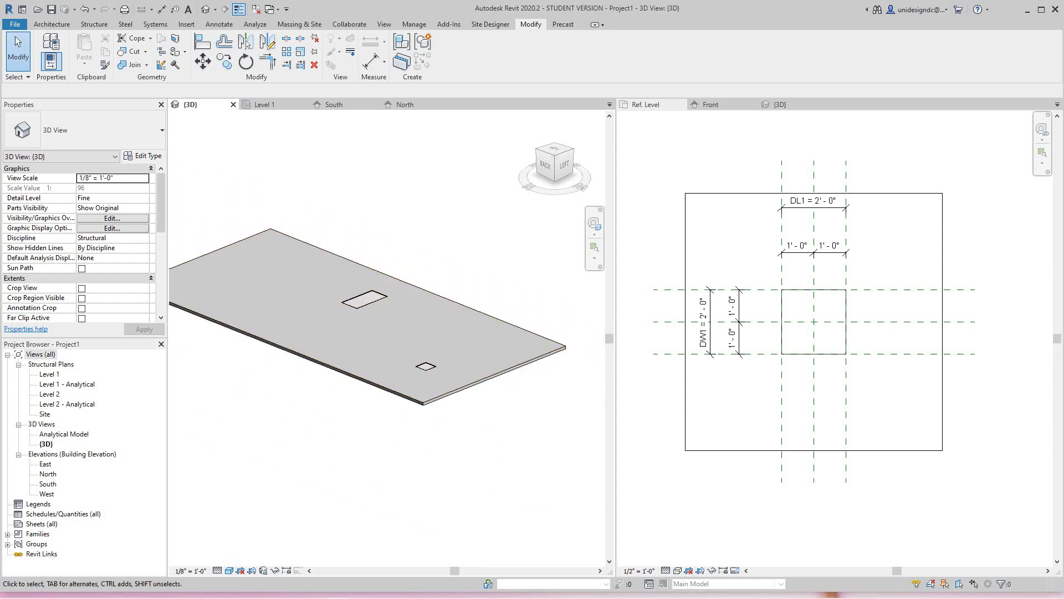
Open the Level 1 structural plan and edit the rectangular in-place floor void's extrusion sketch
double_click(49, 374)
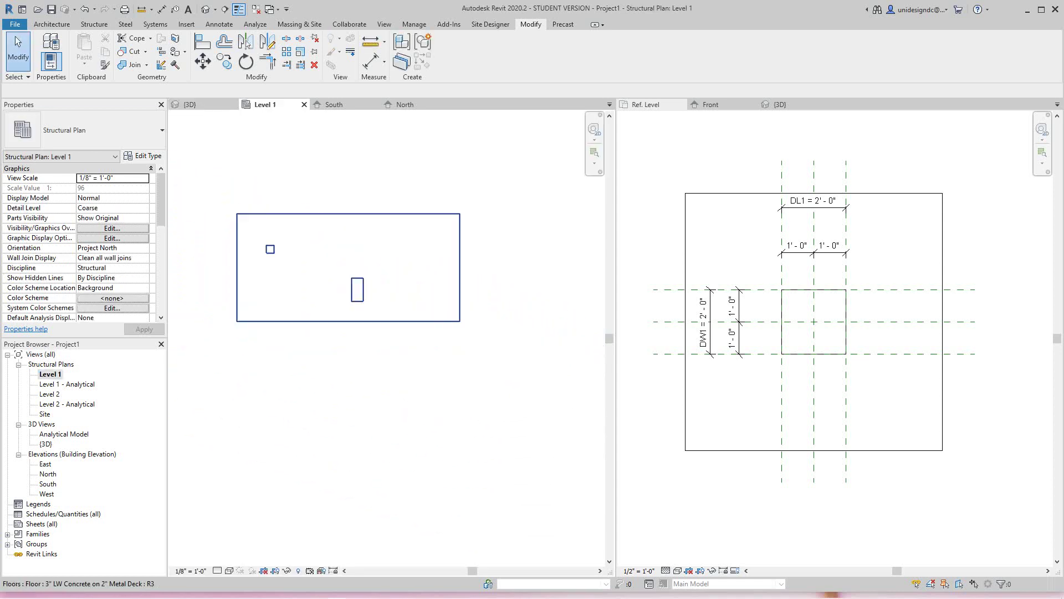
scroll(358, 320, "up", 2)
left_click(361, 296)
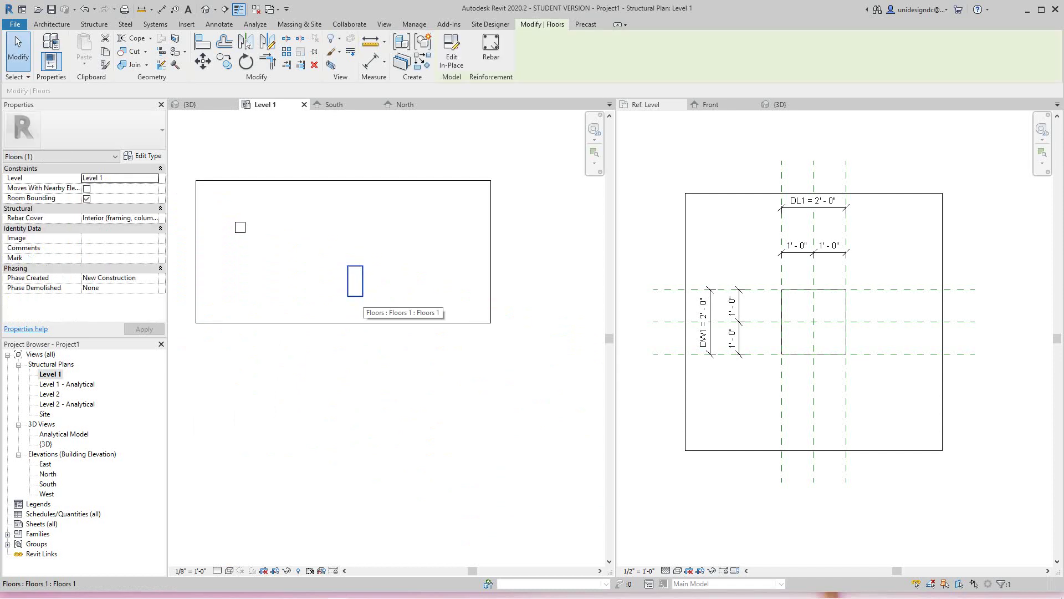
middle_click_drag(361, 322, 365, 364)
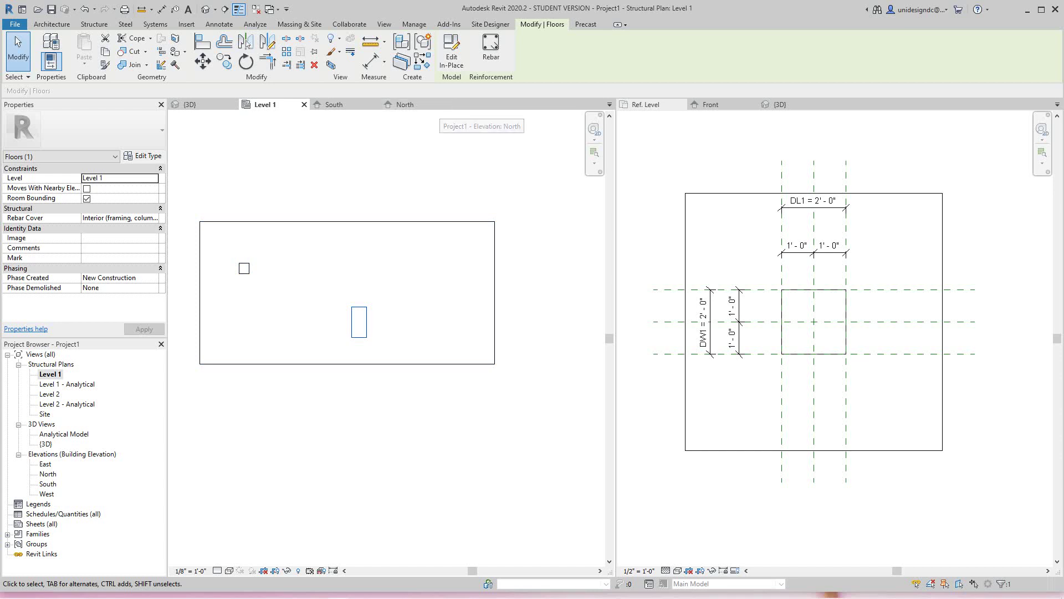
left_click(451, 52)
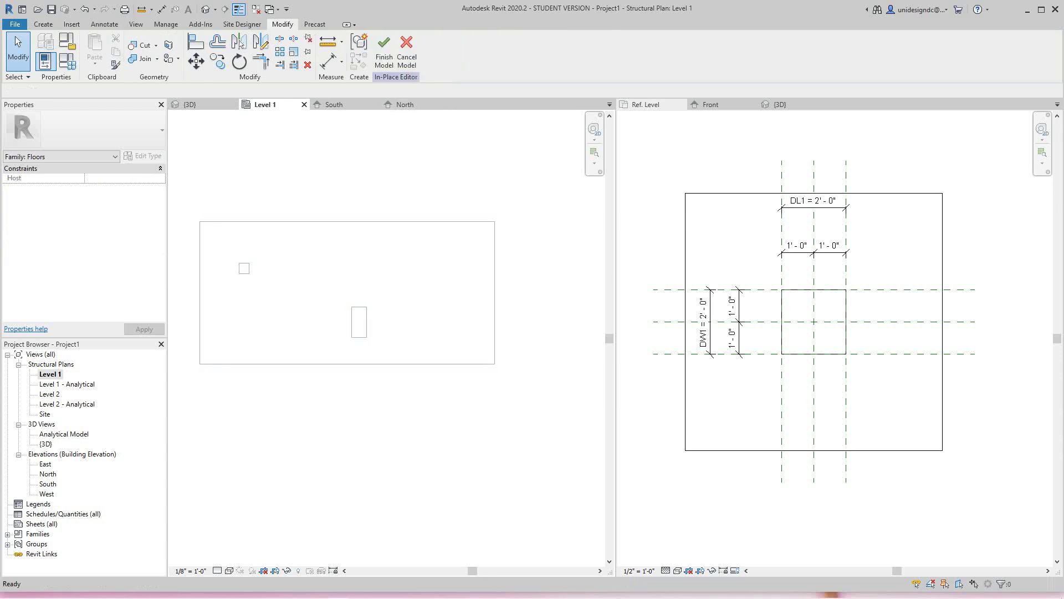
left_click(359, 307)
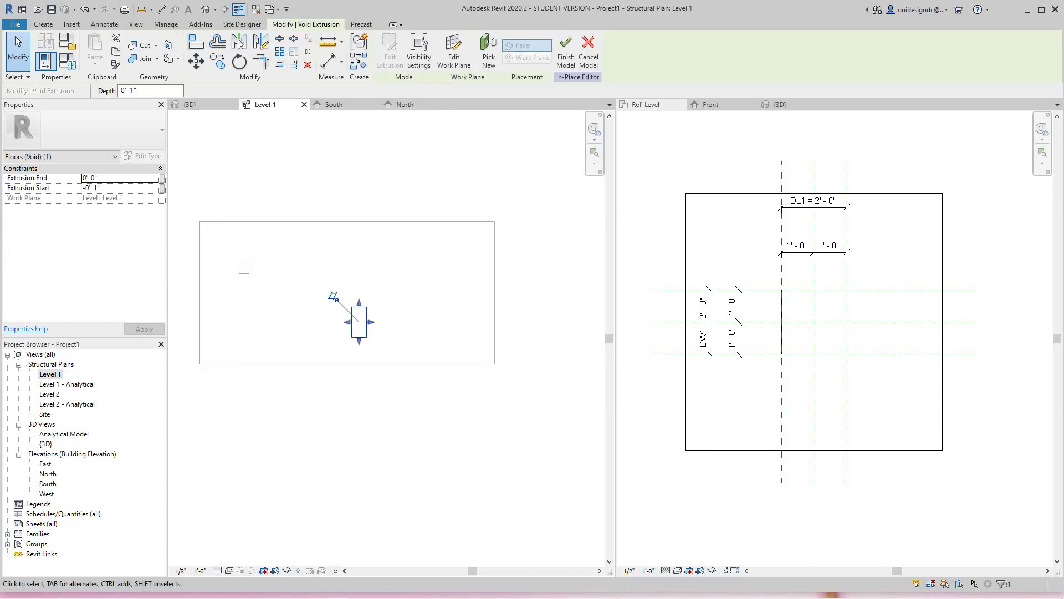
left_click(389, 52)
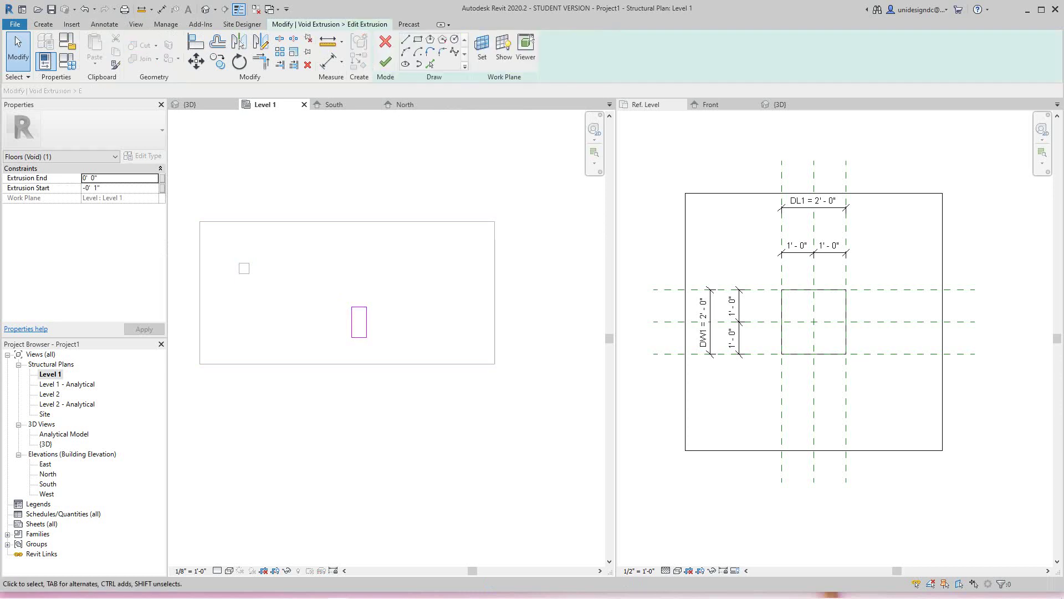
Stretch the rectangular void sketch to about 21' 6" long, keeping its right edge vertical, and shorten its top edge to about 8' 6"
scroll(417, 279, "up", 3)
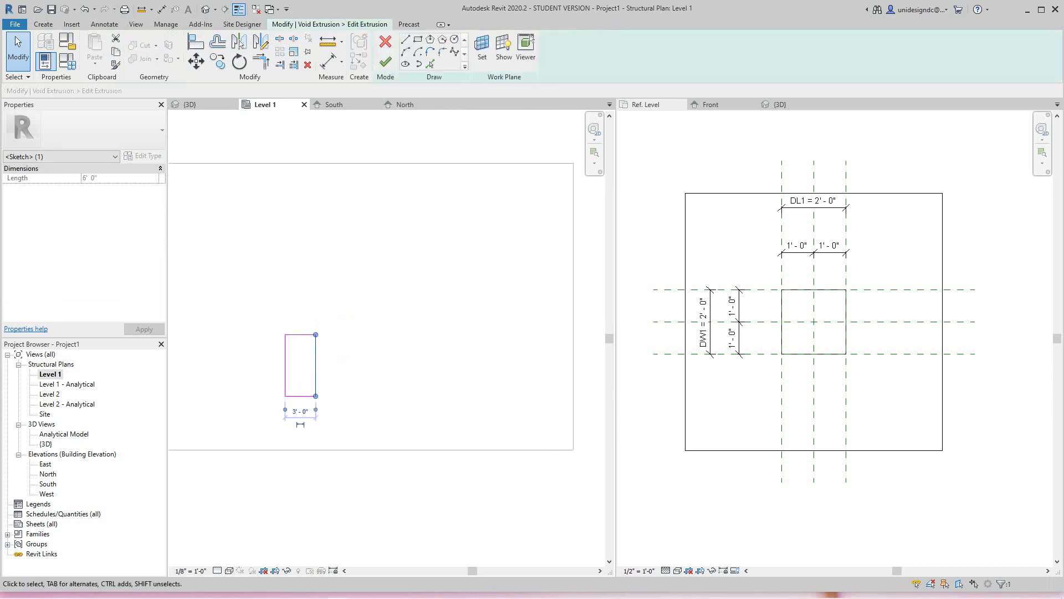
mouse_move(316, 366)
left_mouse_down()
mouse_move(505, 366)
mouse_move(497, 334)
left_mouse_up()
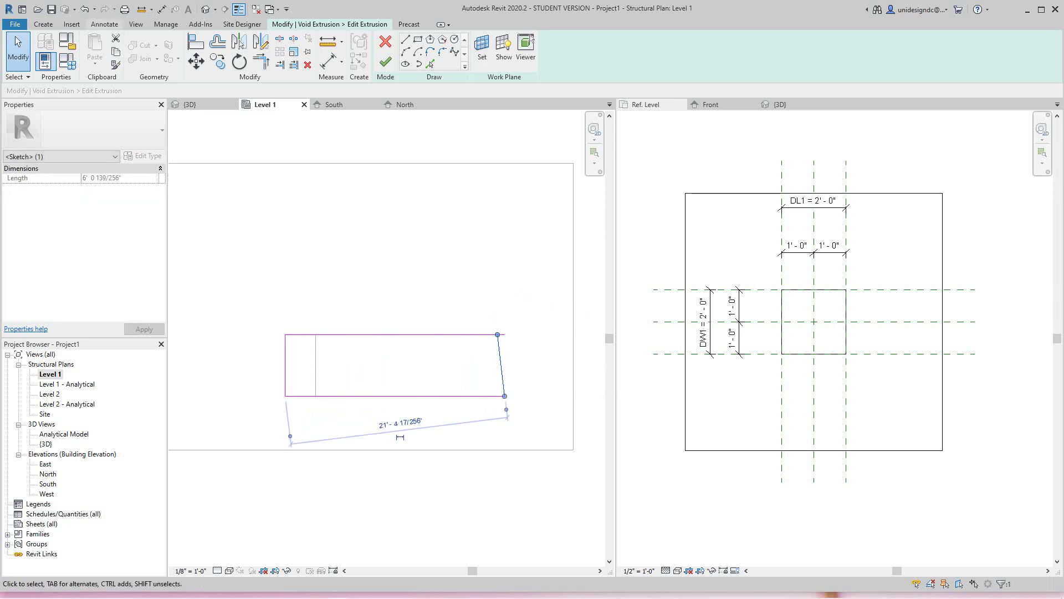
key("ctrl+z")
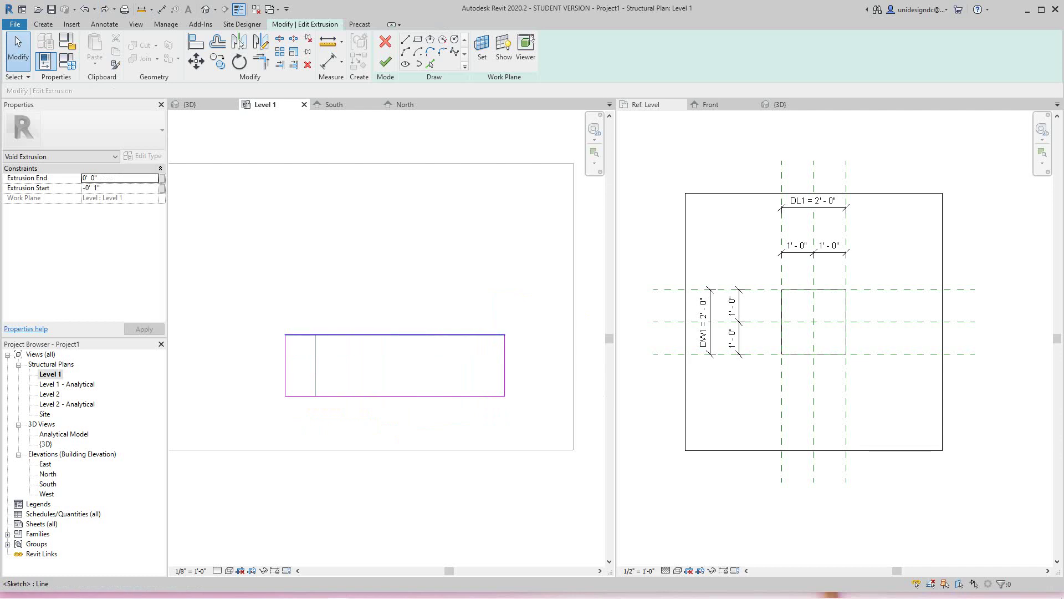
left_click_drag(505, 334, 372, 335)
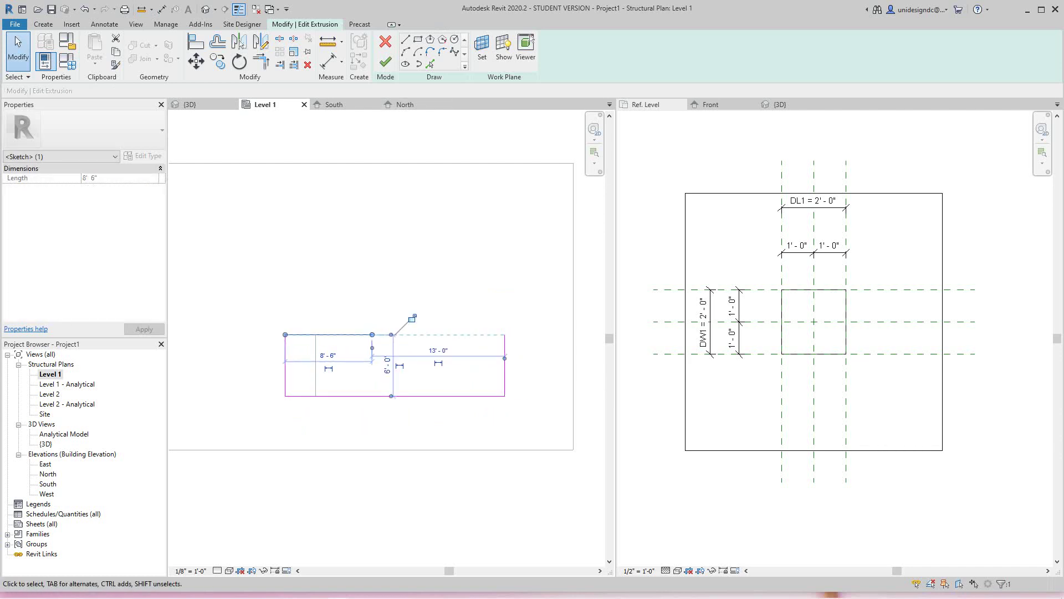
Draw a horizontal line near the slab's upper edge, ending directly above the void sketch's right edge
left_click(405, 39)
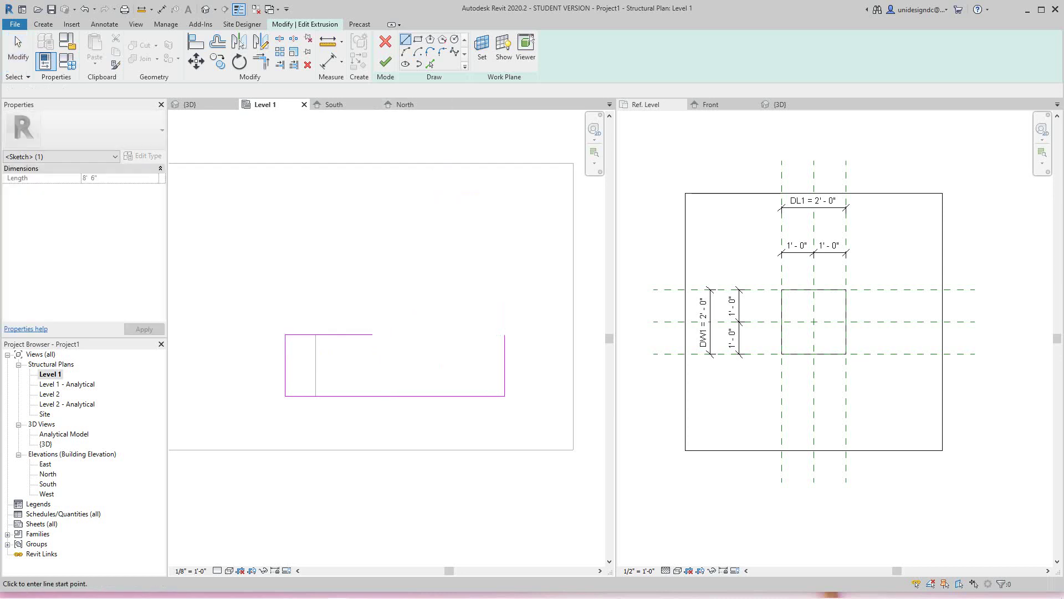
left_click(382, 191)
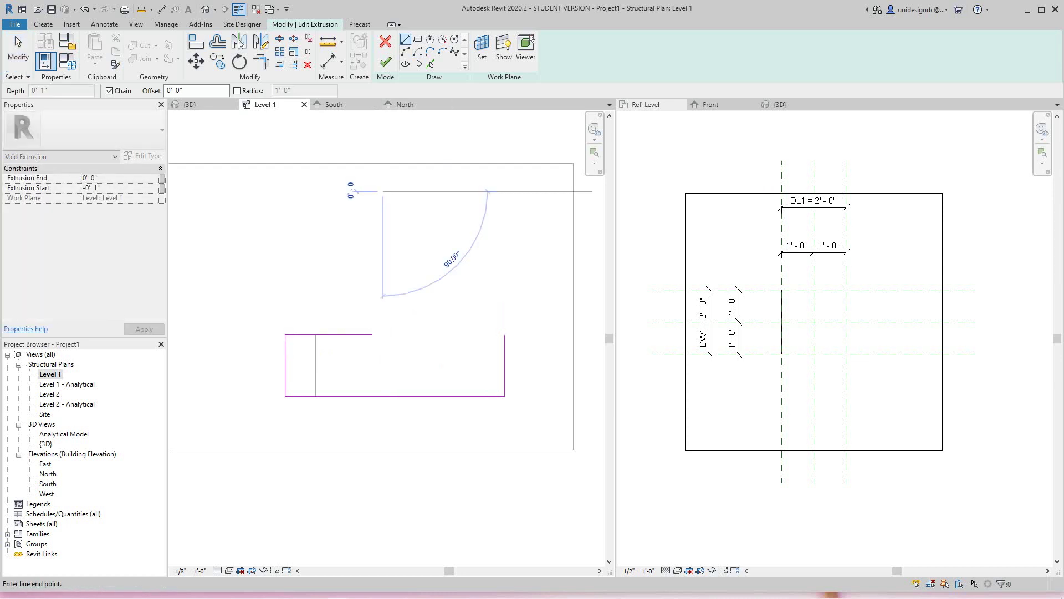
left_click(504, 191)
key("Escape")
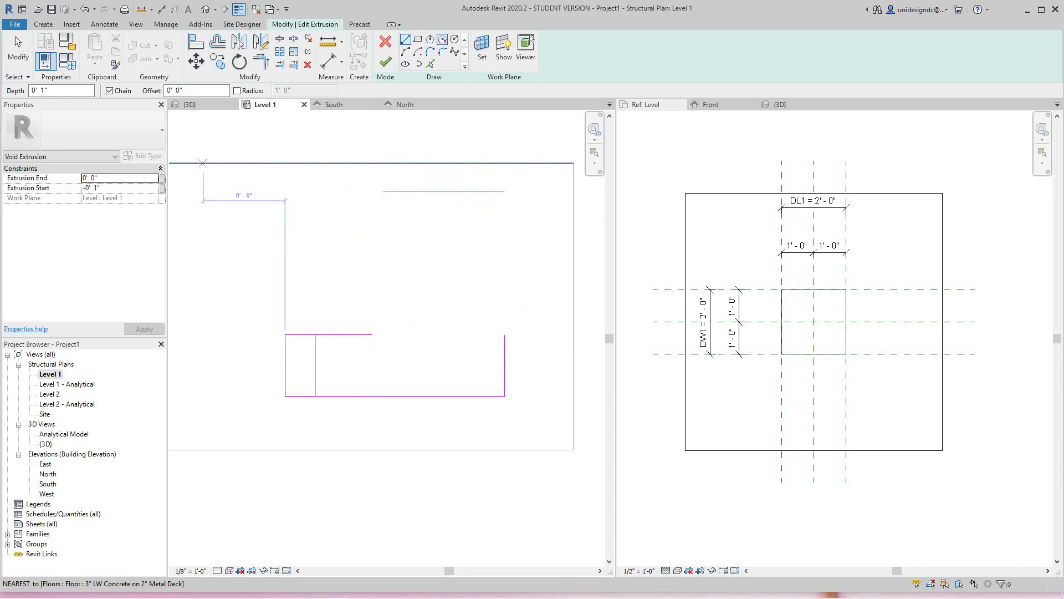
left_click(261, 61)
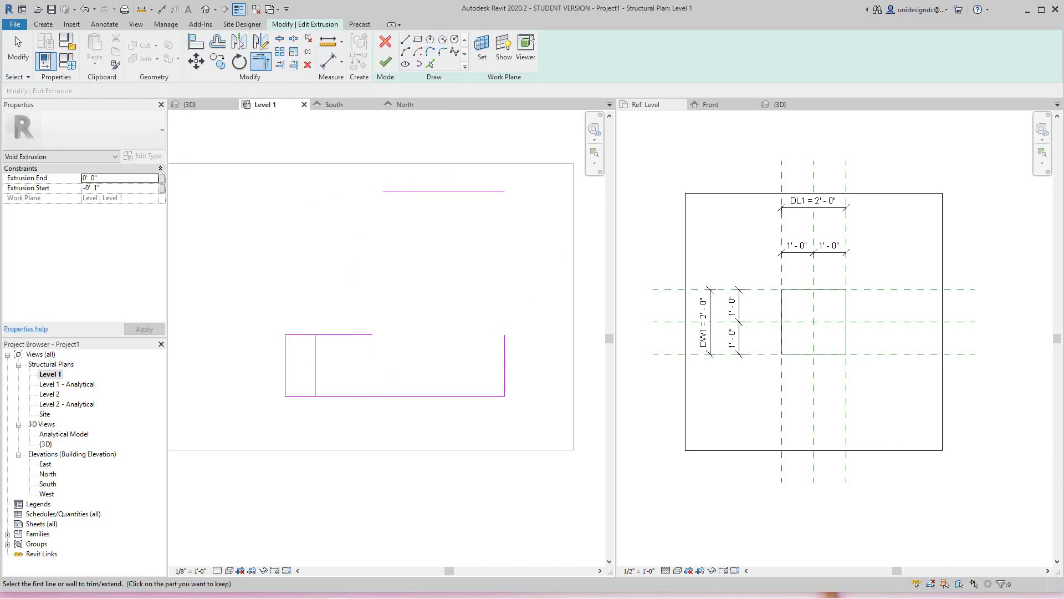
left_click(332, 334)
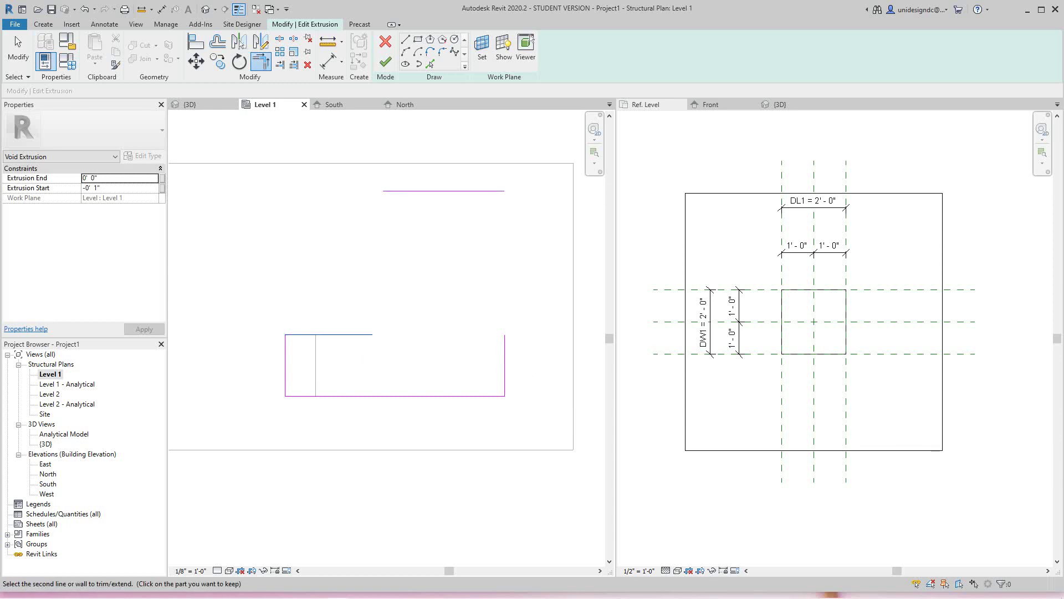
key("Escape")
key("Escape")
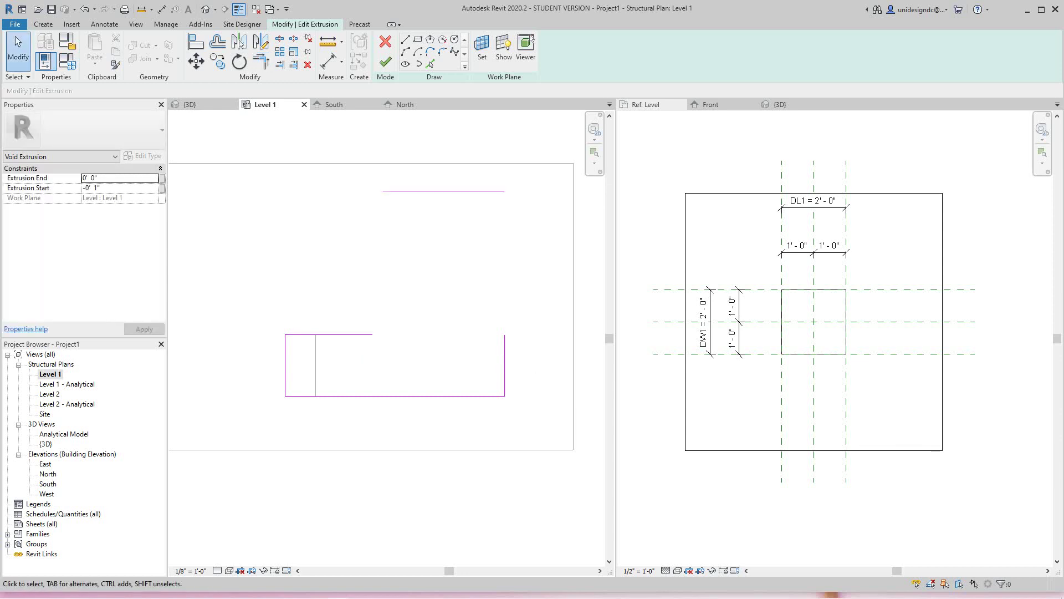
left_click(405, 39)
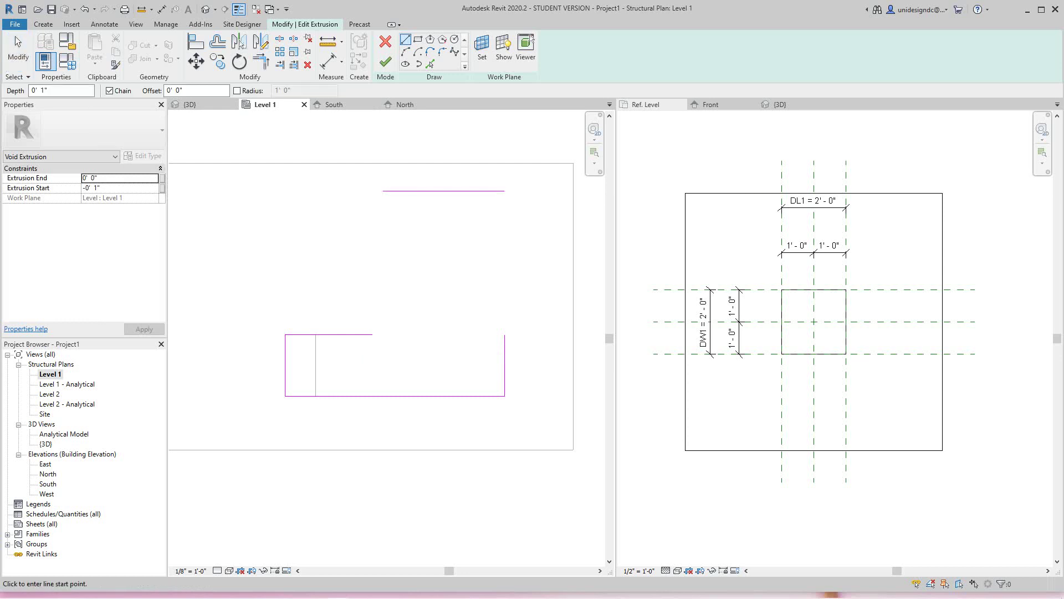
key("Escape")
Trim/extend the void sketch's right edge and the upper horizontal line to a corner
key("t")
key("r")
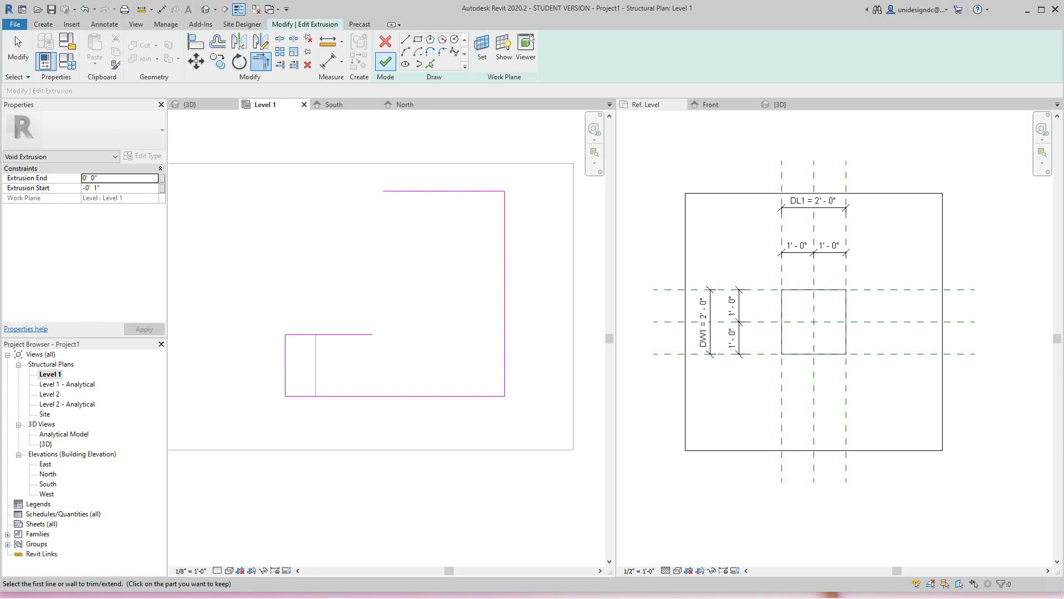
Draw a vertical line about 14' long from the upper line's left end down to the level of the shortened edge
key("l")
key("i")
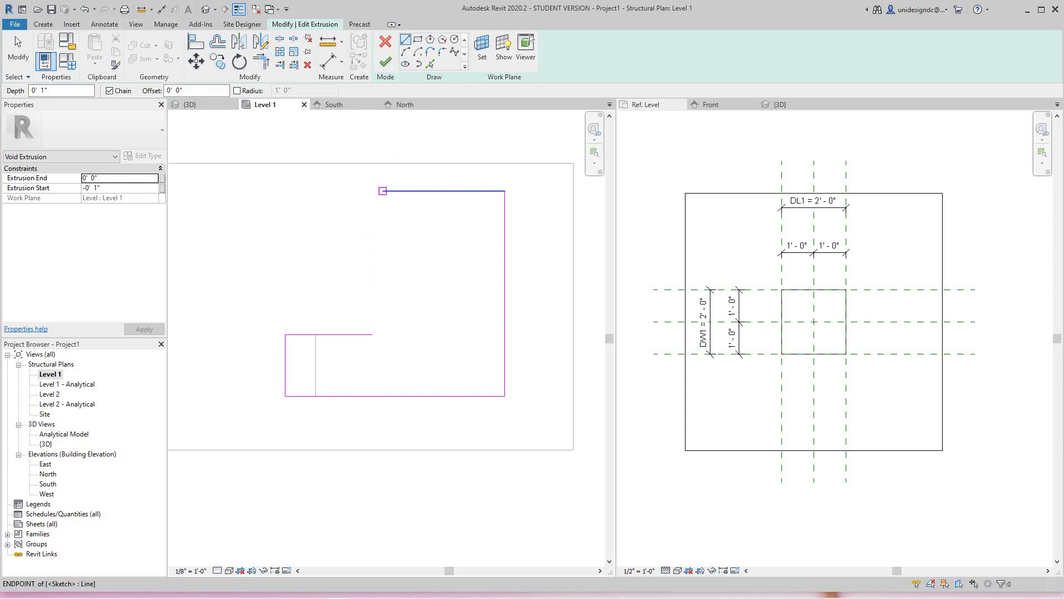
left_click(383, 191)
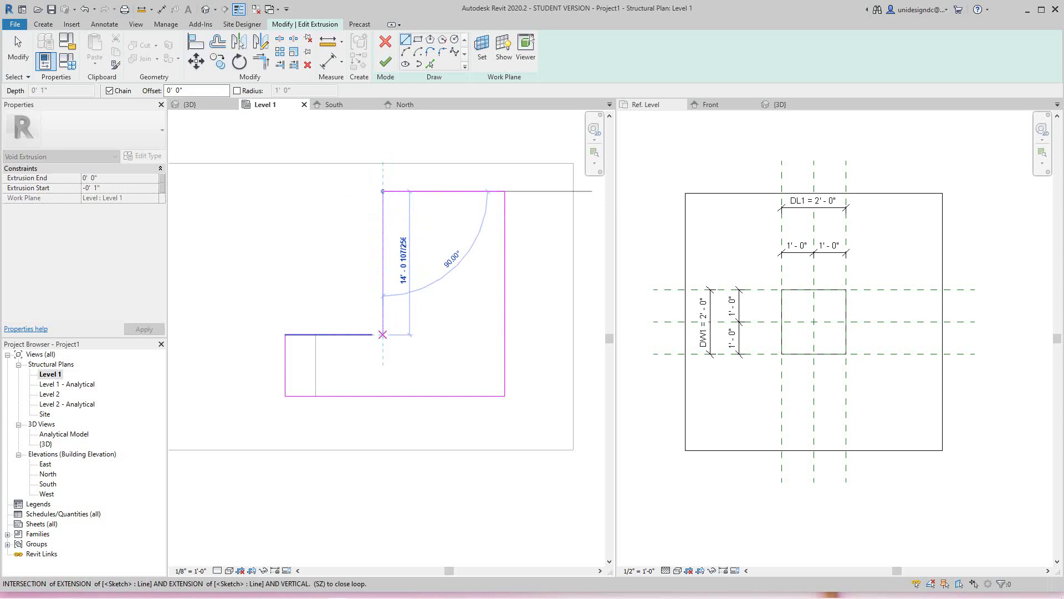
left_click(382, 335)
key("Escape")
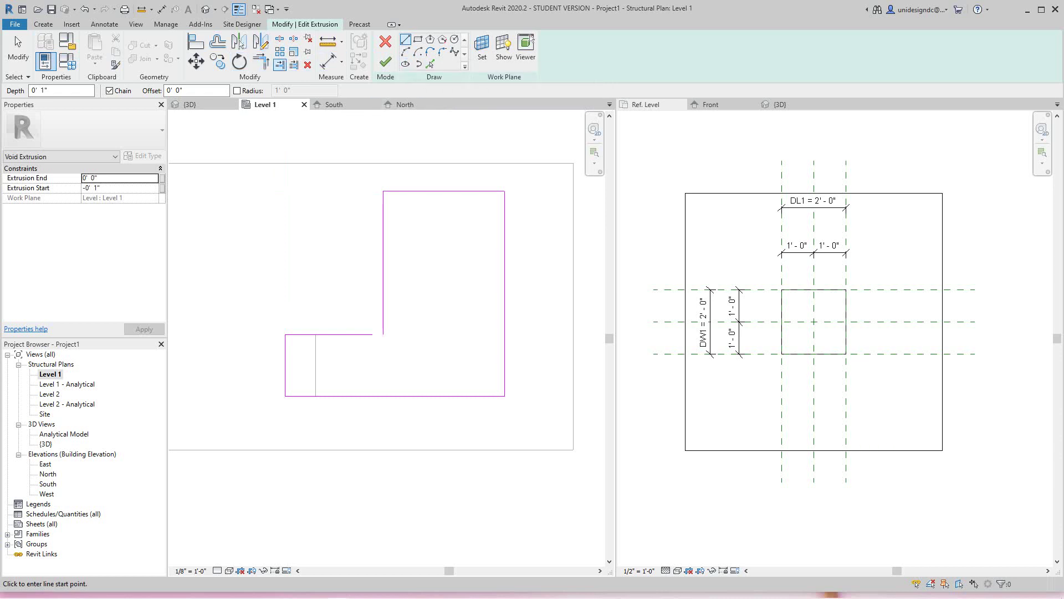
Trim/extend the shortened horizontal edge and the new vertical line to a corner, closing the L-shaped sketch
key("t")
key("r")
left_click(350, 335)
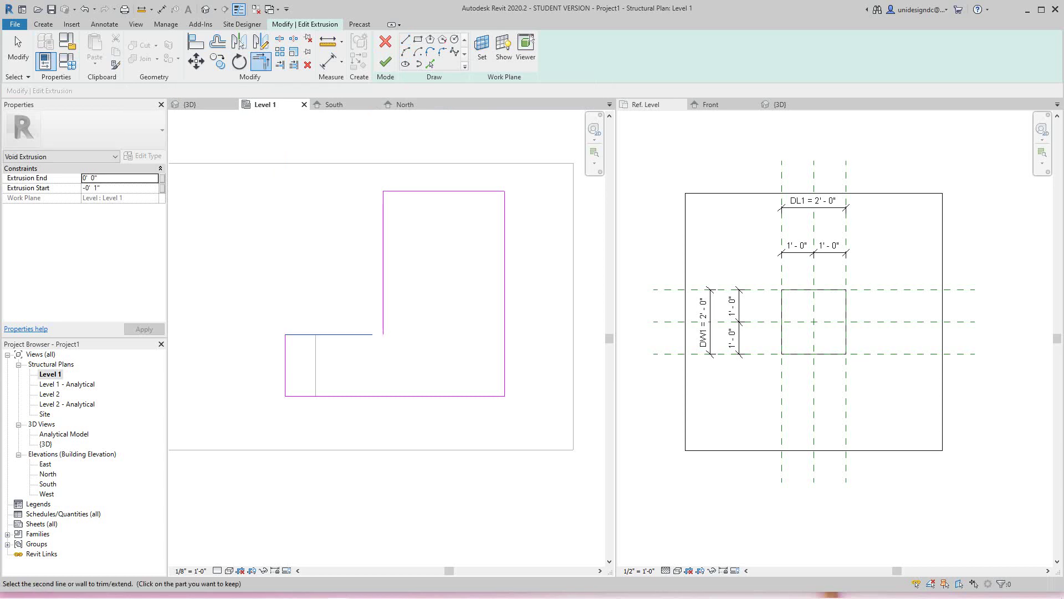
left_click(383, 299)
key("Escape")
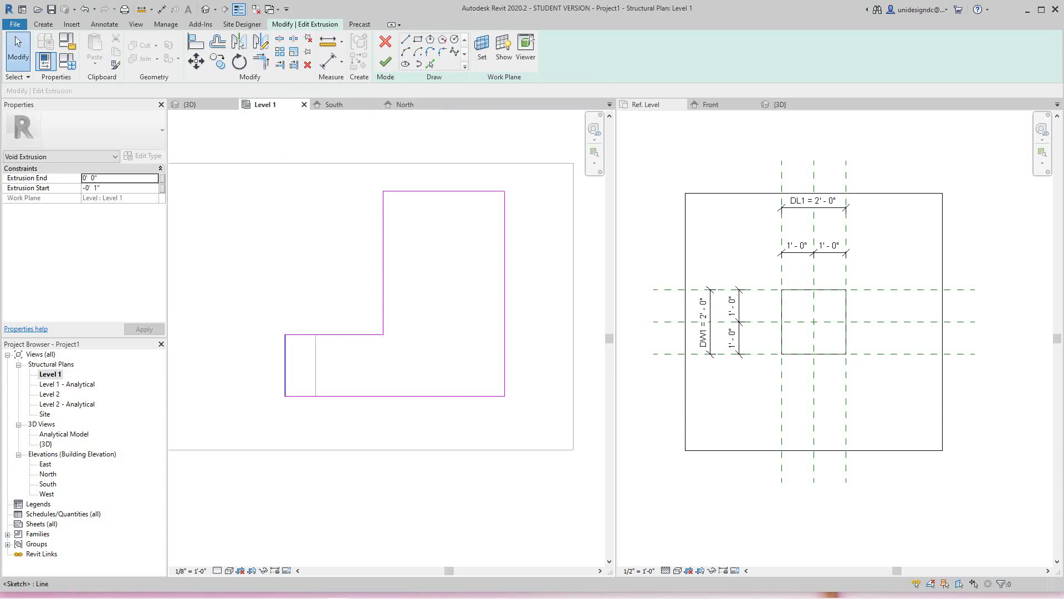
Replace the L-shaped sketch's short left edge with a 180° tangent arc and finish the void's sketch
left_click(285, 370)
key("Escape")
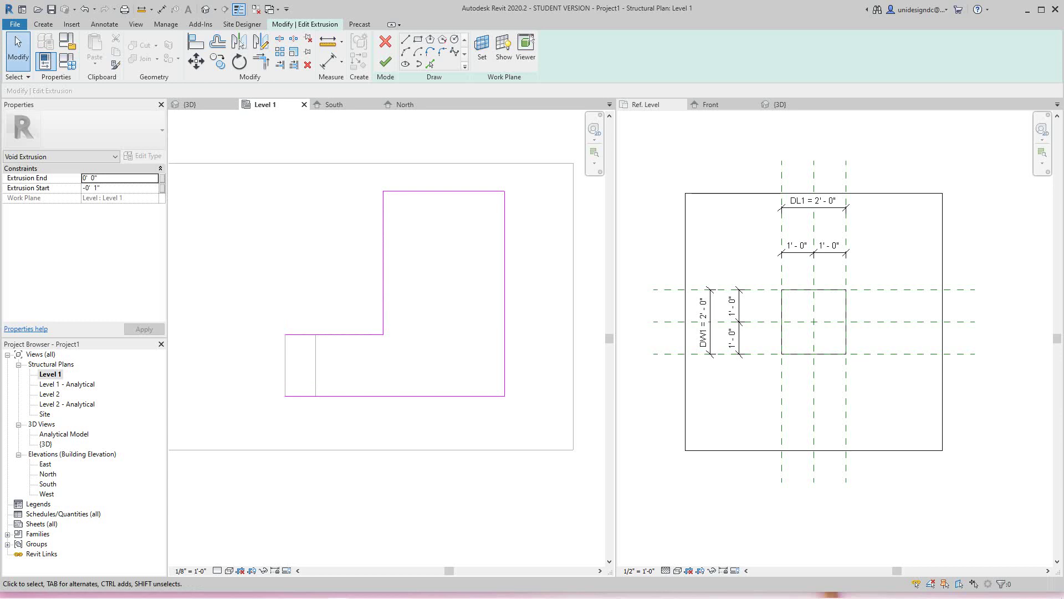
left_click(429, 51)
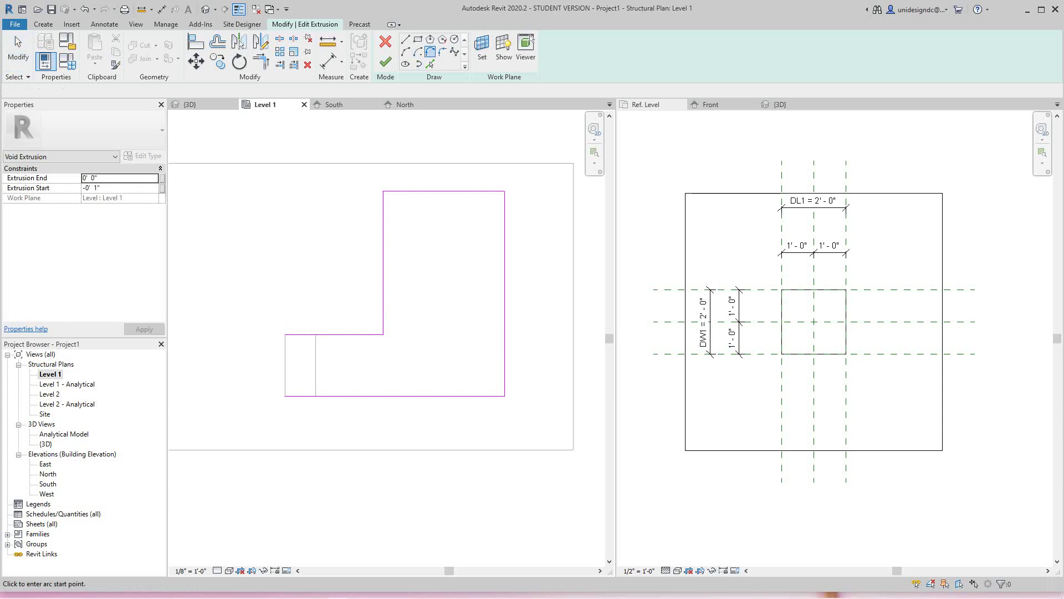
left_click(285, 334)
left_click(285, 396)
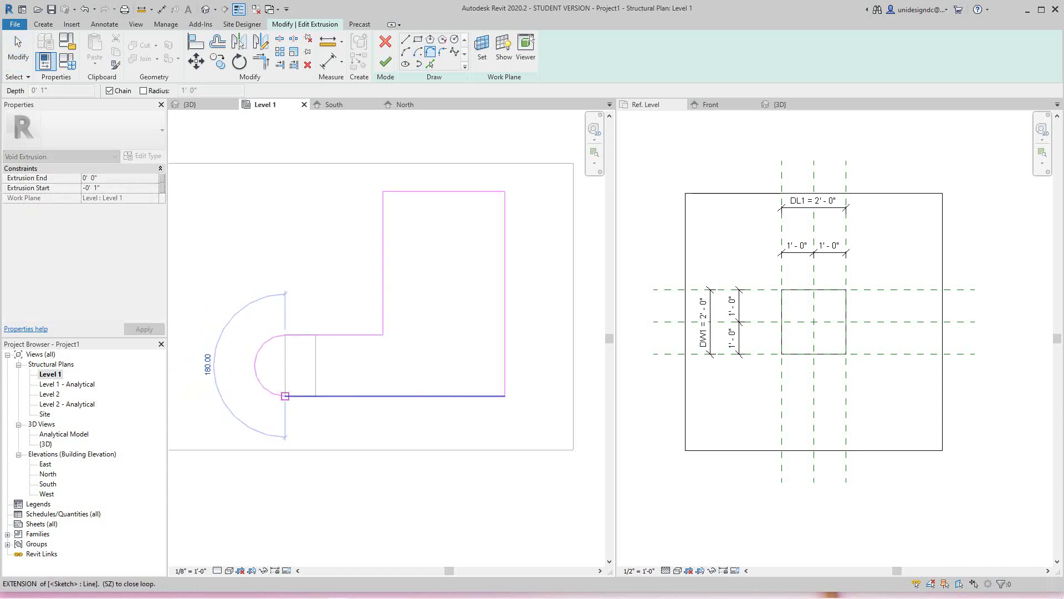
left_click(386, 61)
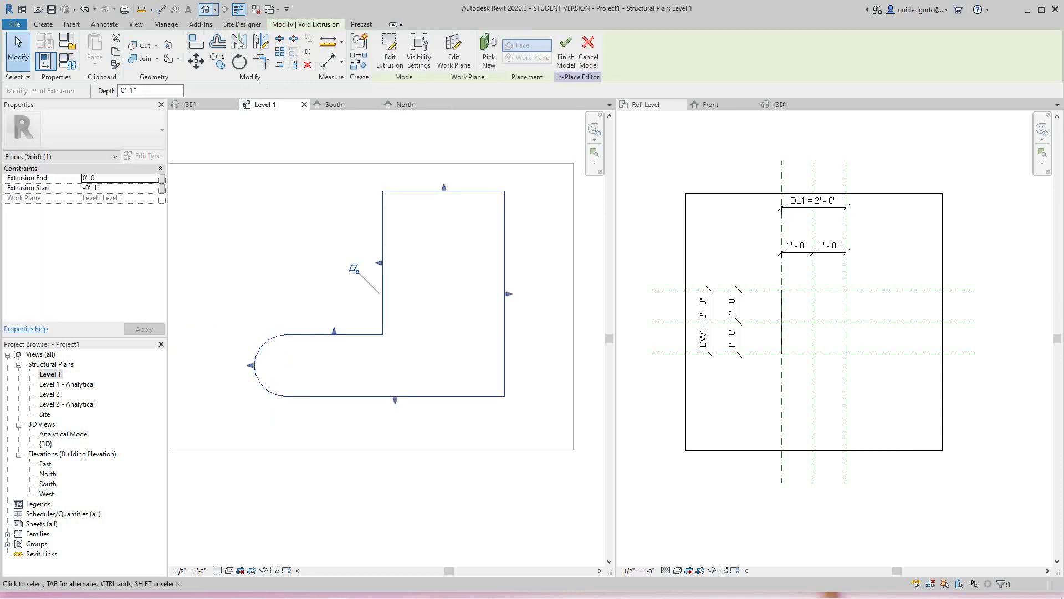
In the 3D view, set the L-shaped void's Extrusion Start to -0' 3"
left_click(205, 9)
scroll(285, 277, "up", 2)
left_click(285, 277)
middle_click_drag(285, 277, 343, 322)
key("Escape")
scroll(345, 279, "up", 4)
scroll(345, 279, "down", 5)
left_click(343, 323)
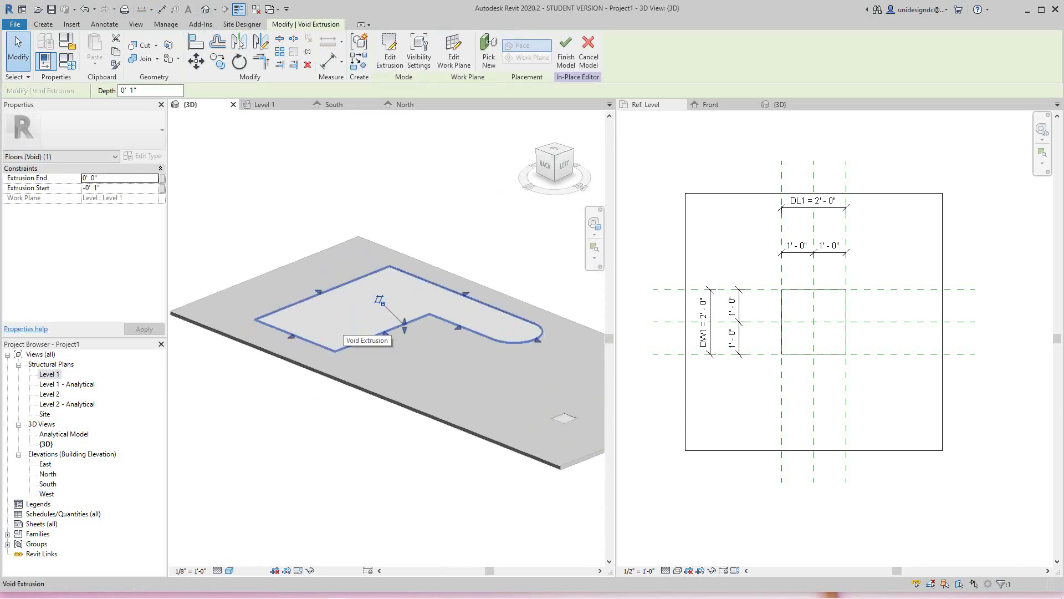
left_click(93, 187)
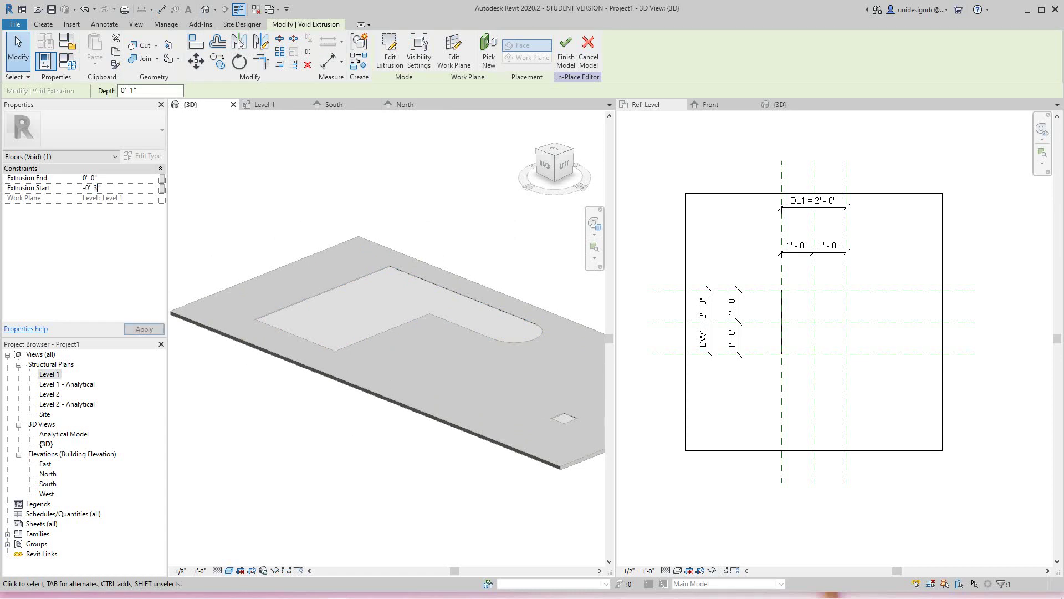
key("Return")
key("Escape")
scroll(404, 201, "down", 2)
middle_click_drag(404, 201, 370, 195)
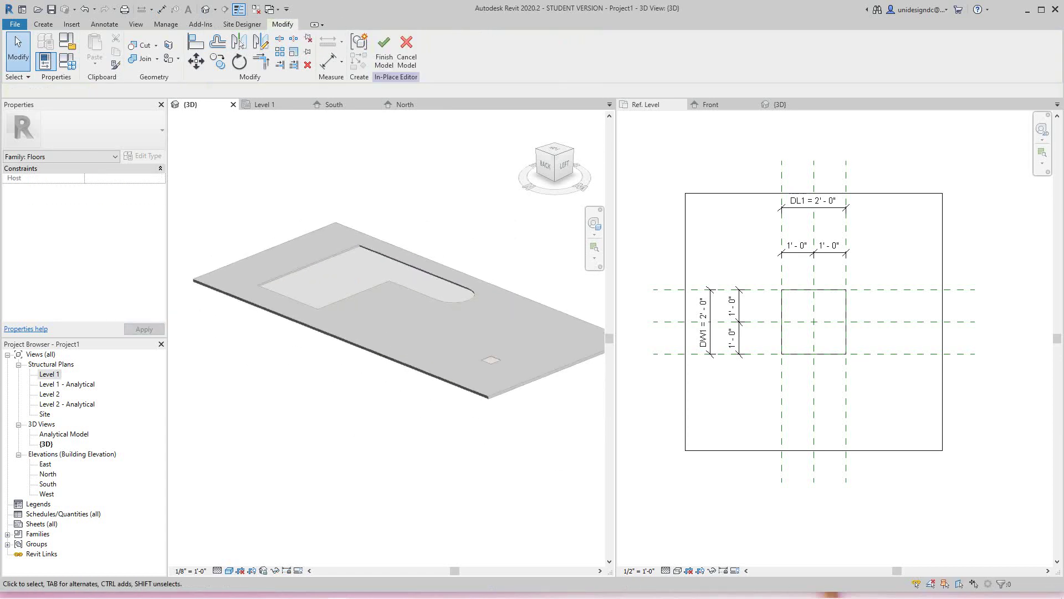
scroll(428, 245, "up", 3)
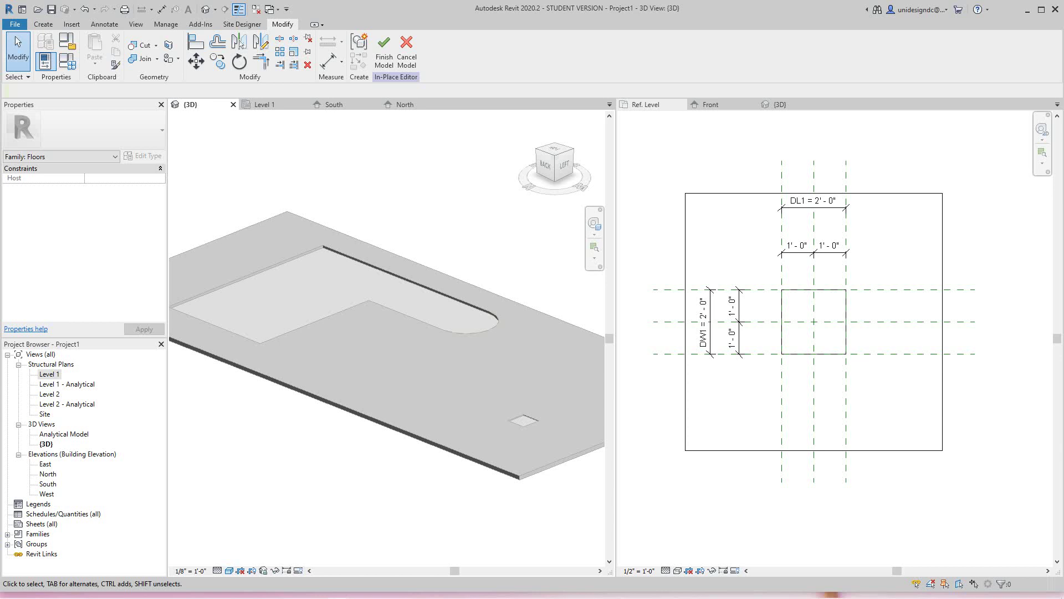
scroll(298, 479, "down", 2)
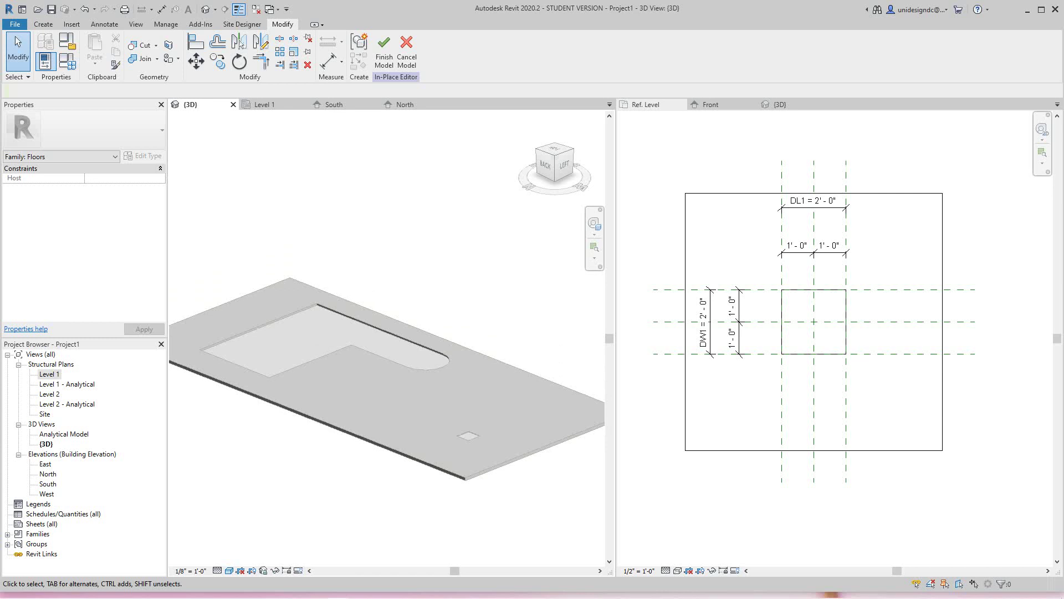
left_click_drag(404, 589, 404, 598)
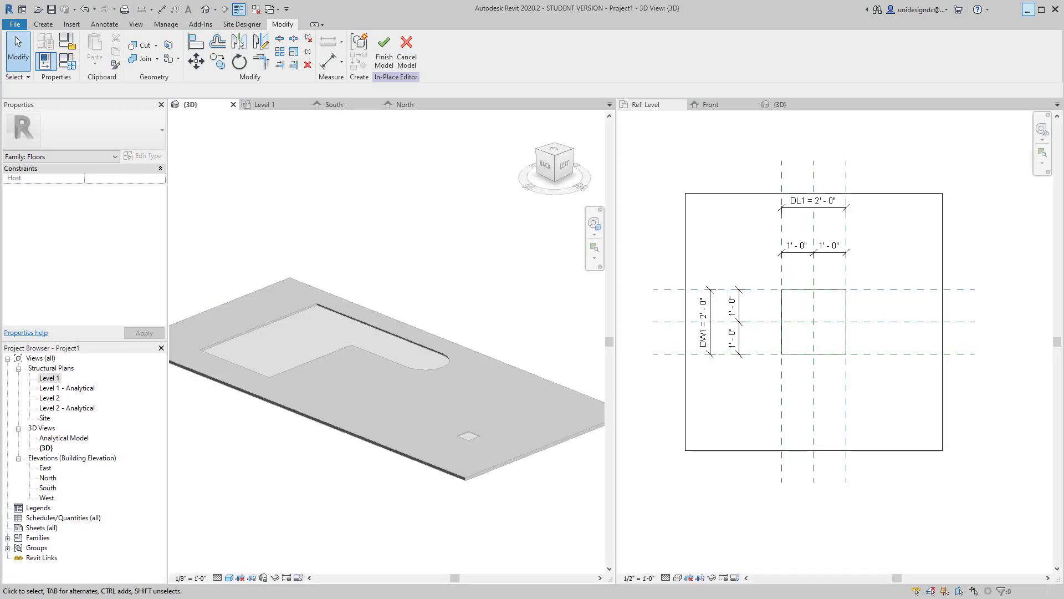
left_click_drag(411, 596, 411, 574)
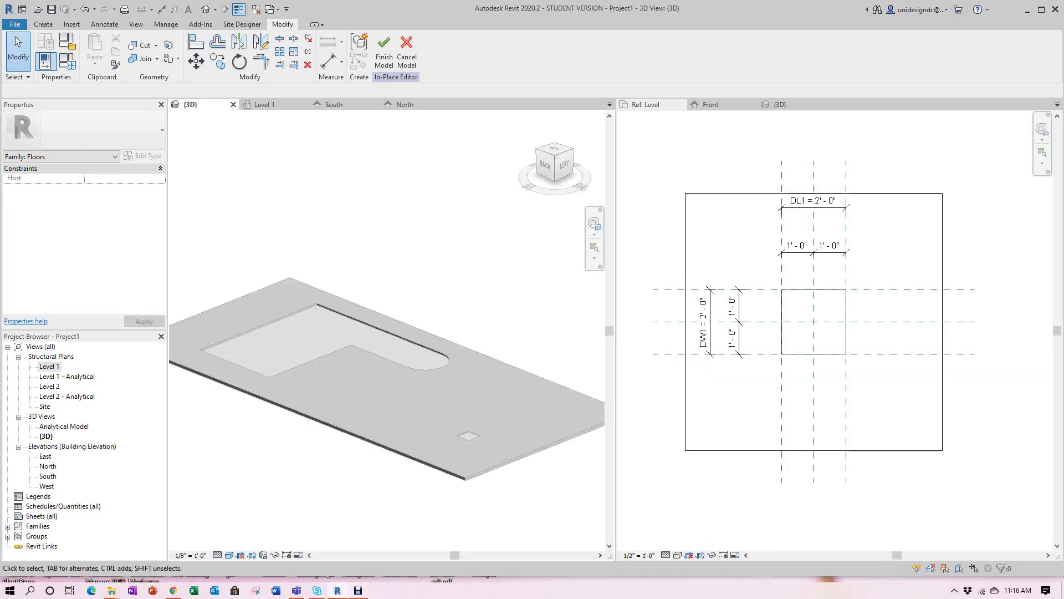